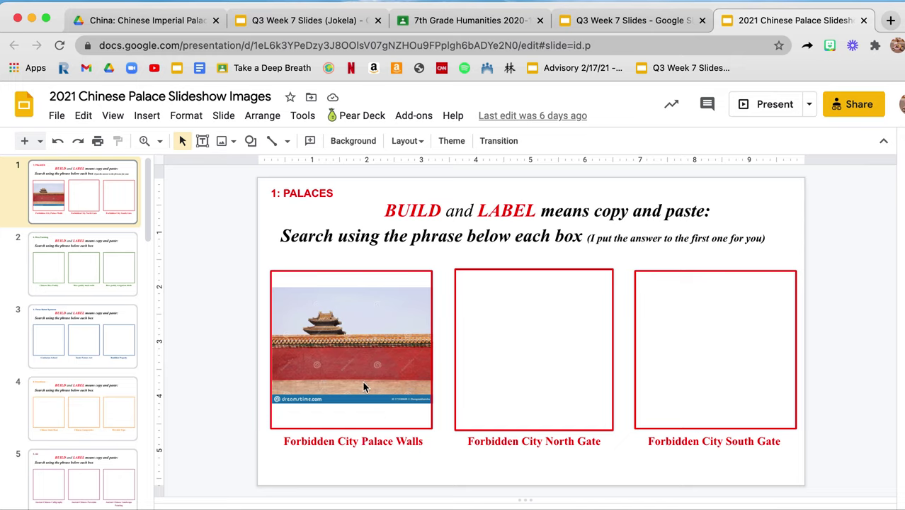
Step: Open Google Images in a new browser tab
left_click(891, 22)
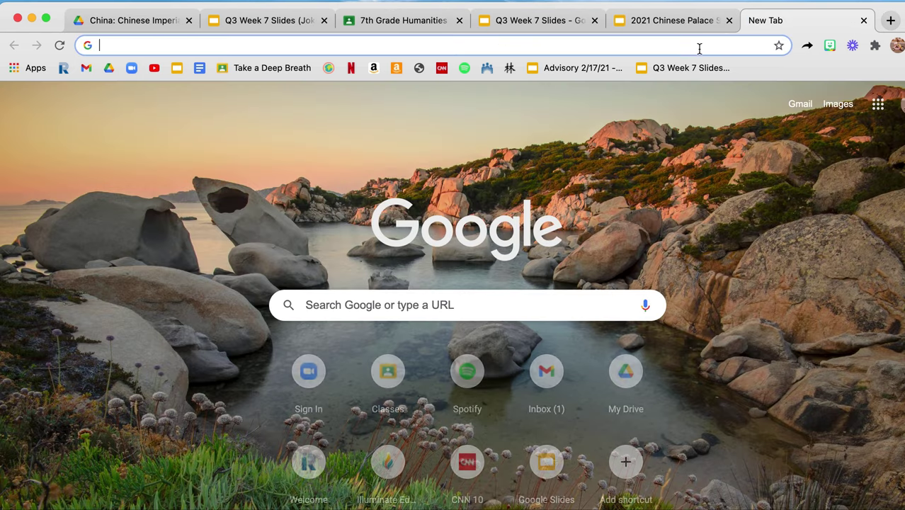
left_click(433, 308)
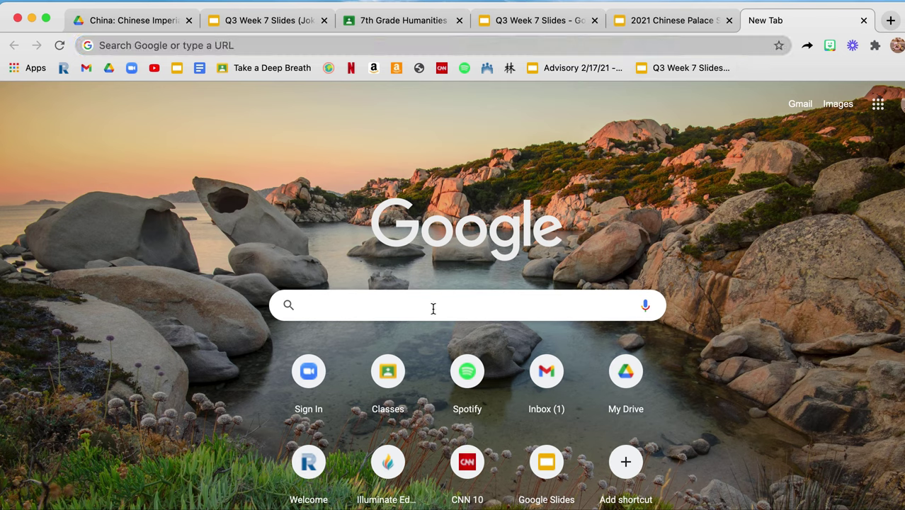
type("google images")
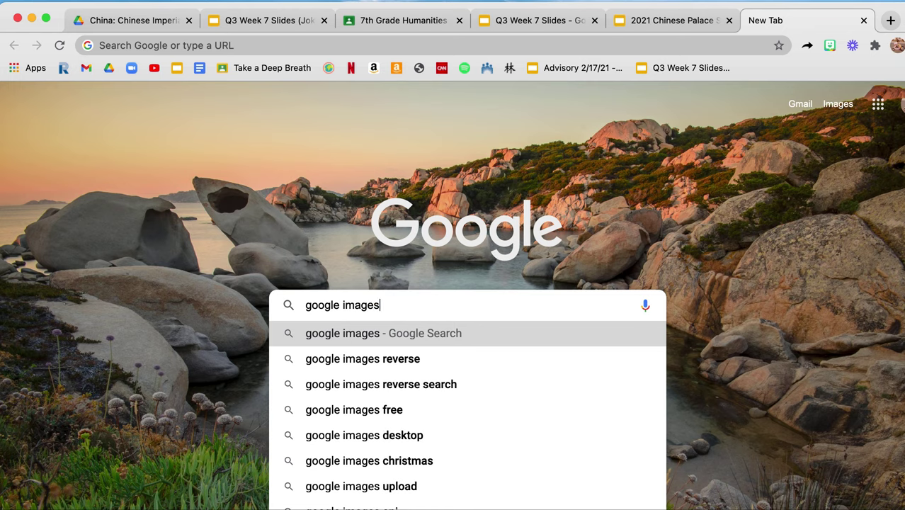
left_click(386, 323)
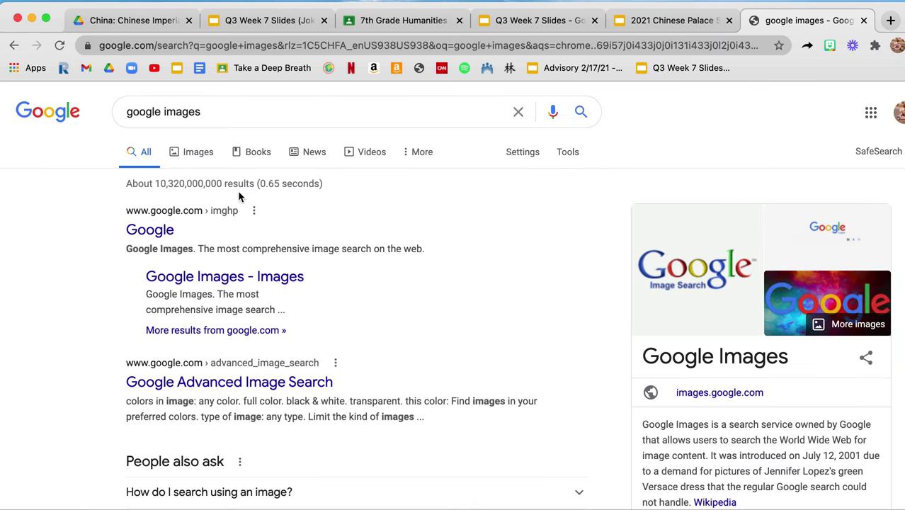
left_click(206, 160)
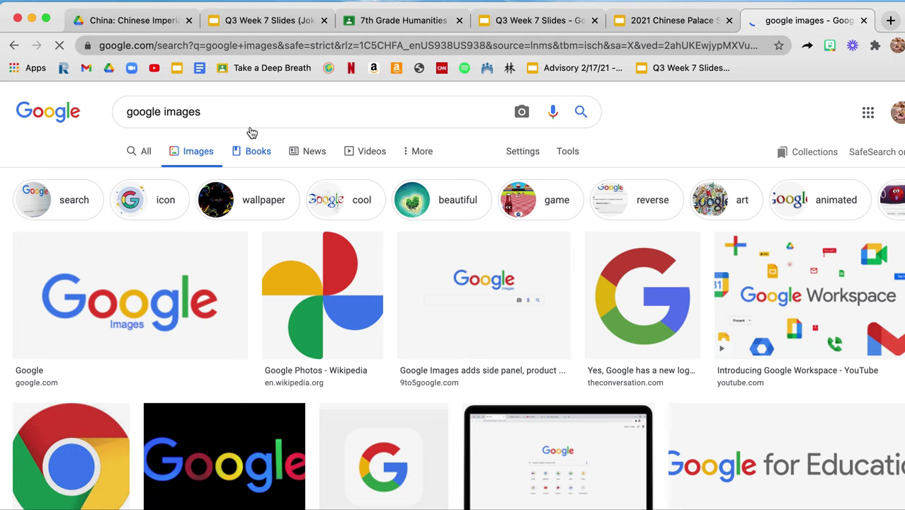
Step: Search Google Images for 'forbidden city north gate'
left_click(254, 112)
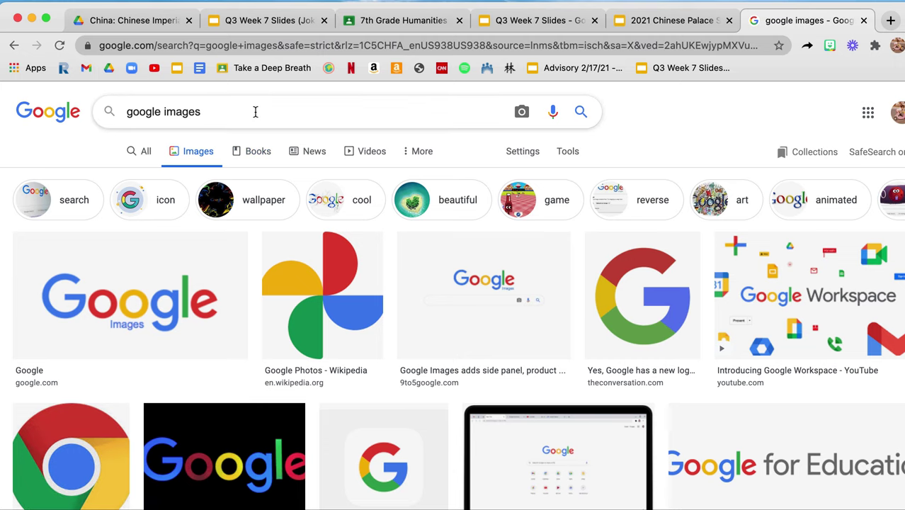
key("BackSpace")
key("BackSpace")
key("BackSpace")
key("BackSpace")
key("BackSpace")
key("BackSpace")
key("BackSpace")
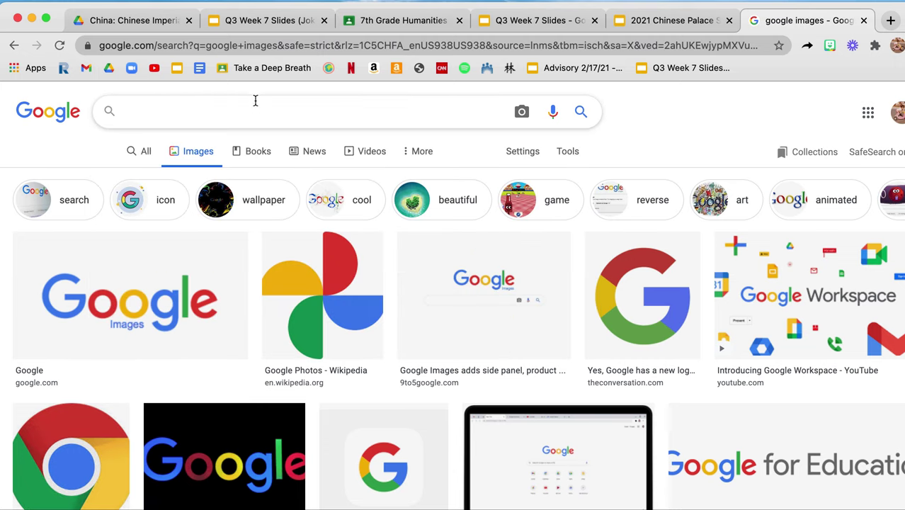
left_click(669, 20)
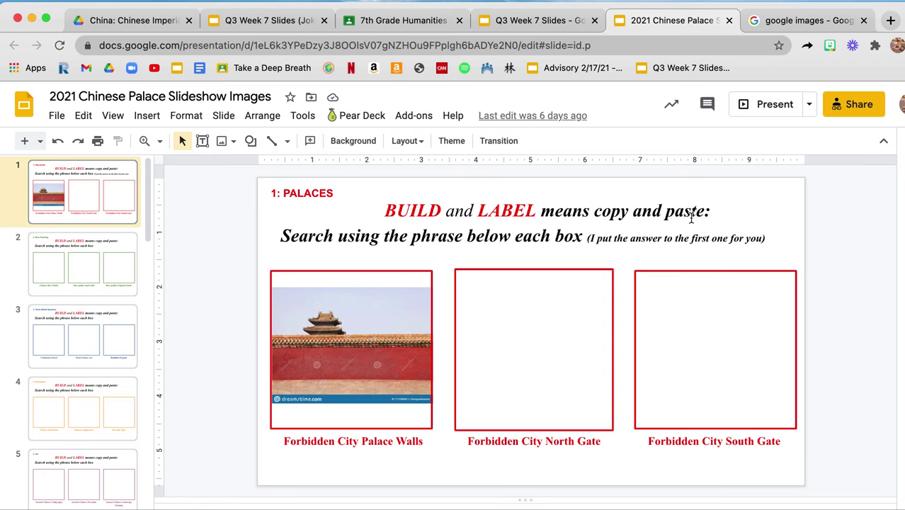
left_click(807, 20)
type("f")
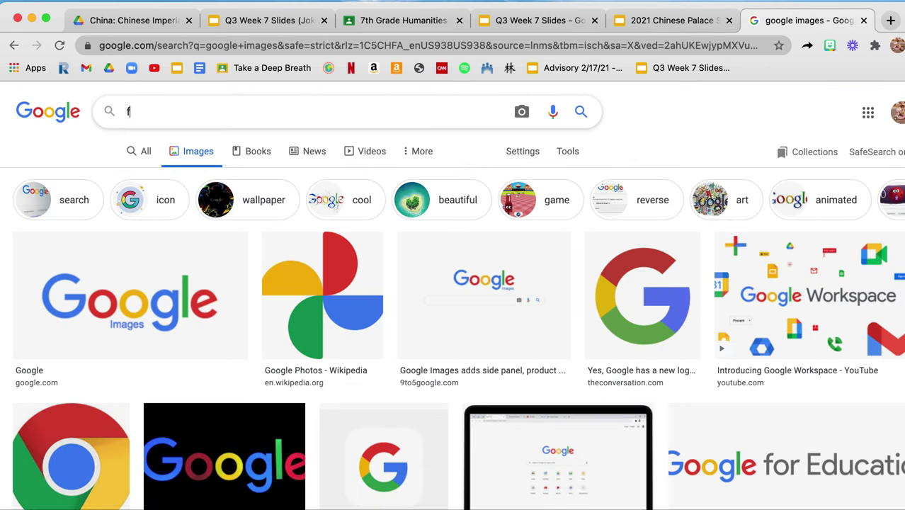
type("orbidde")
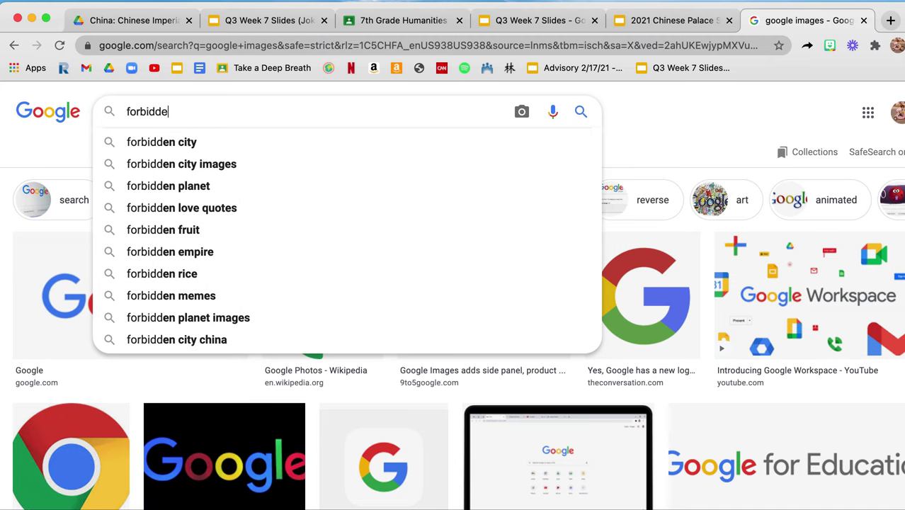
type("n city north ")
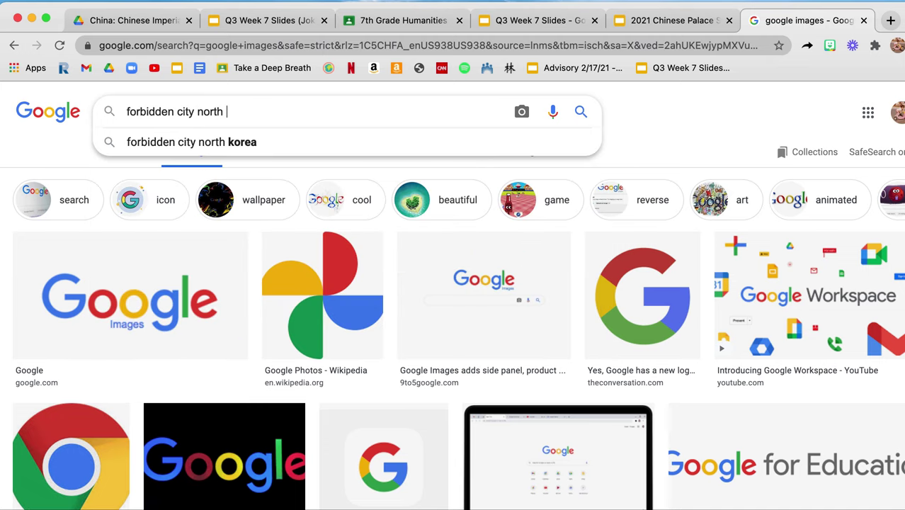
type("gate")
key("Return")
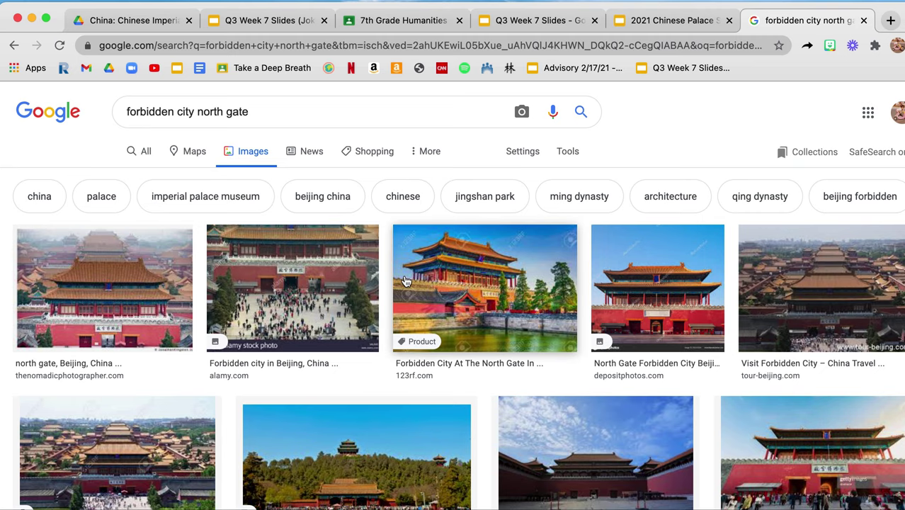
Step: Find the depositphotos North Gate photo of the red gatehouse and copy the image
scroll(411, 313, "down", 1)
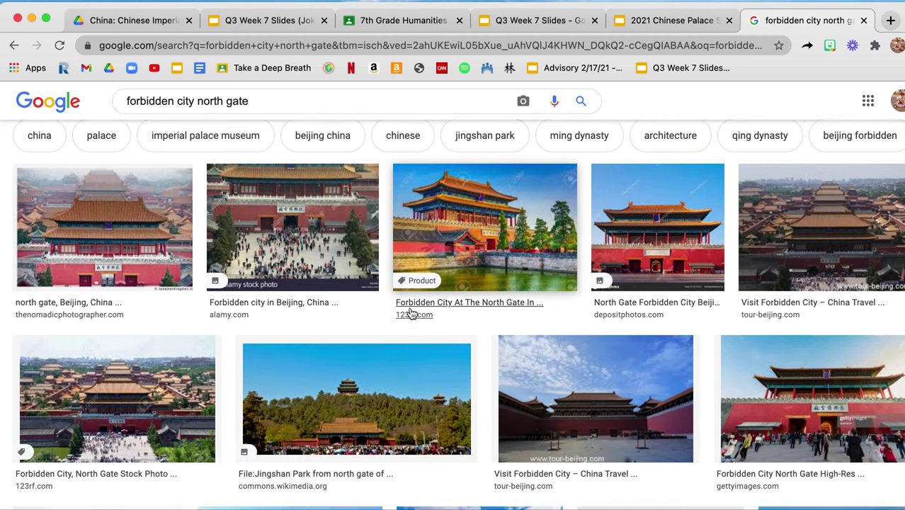
scroll(411, 313, "down", 1)
scroll(411, 313, "down", 1)
scroll(411, 313, "down", 1)
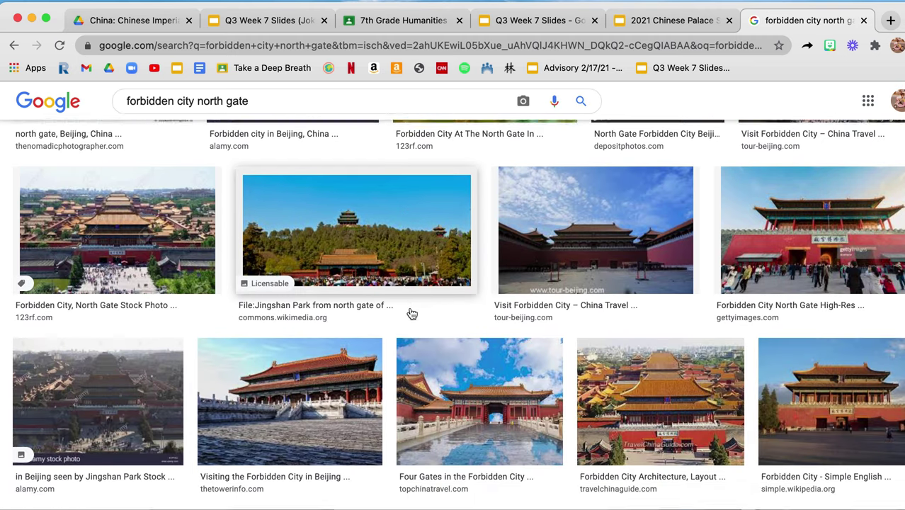
scroll(411, 313, "down", 1)
scroll(411, 313, "down", 1)
scroll(411, 313, "down", 1)
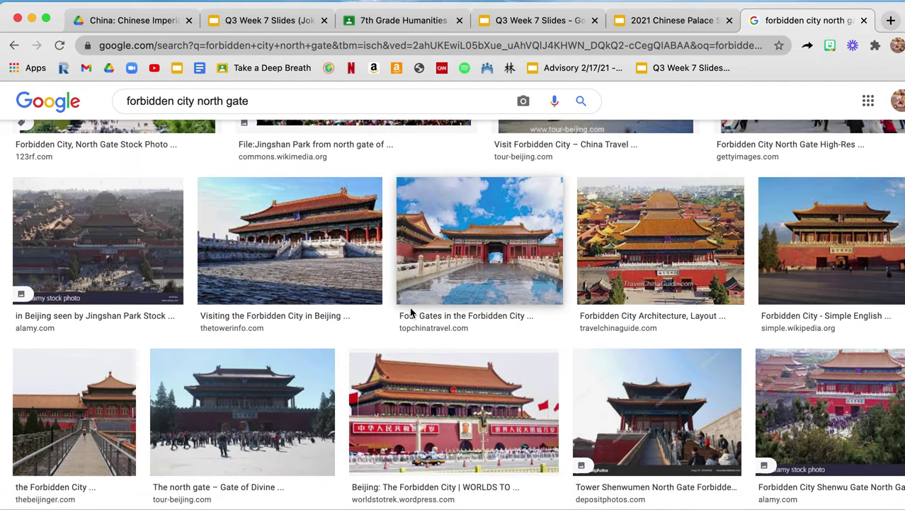
scroll(411, 313, "down", 1)
scroll(411, 313, "down", 1)
scroll(410, 313, "down", 1)
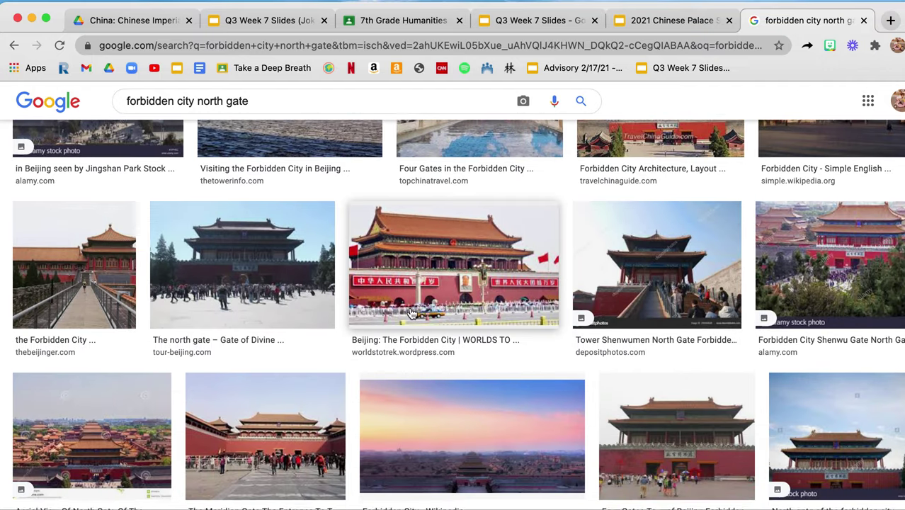
scroll(410, 313, "down", 1)
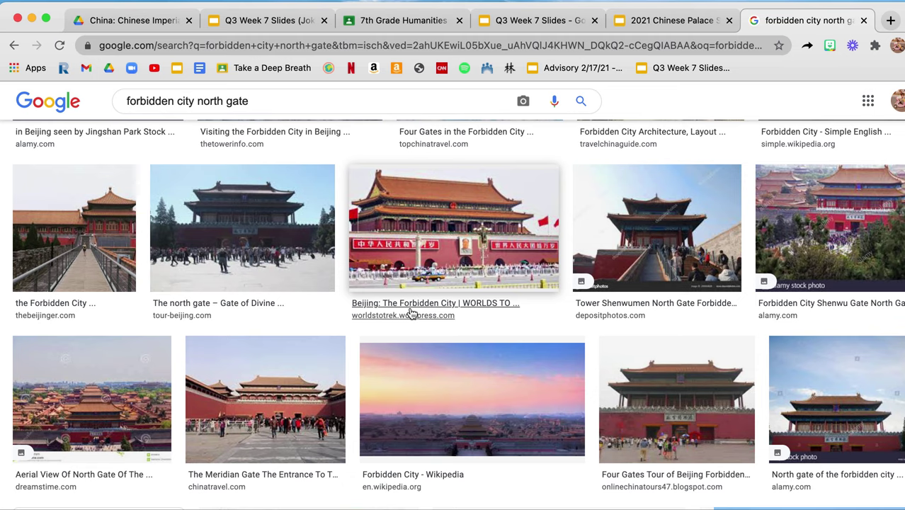
scroll(410, 313, "up", 3)
scroll(411, 313, "up", 2)
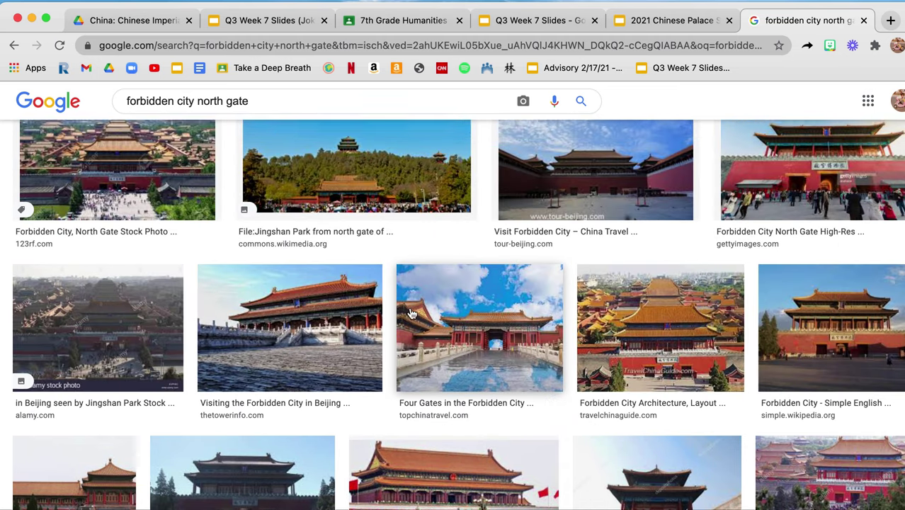
scroll(411, 313, "up", 1)
scroll(410, 313, "up", 1)
scroll(410, 313, "up", 1)
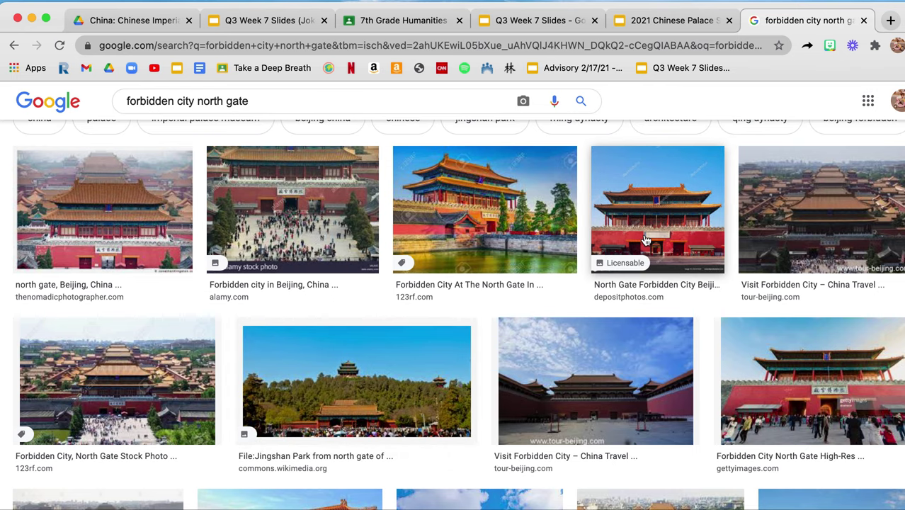
left_click(646, 241)
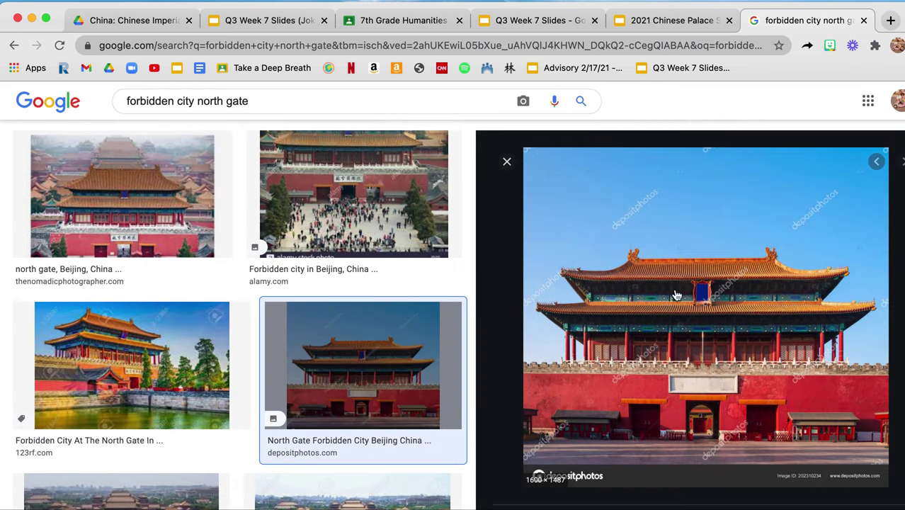
right_click(706, 345)
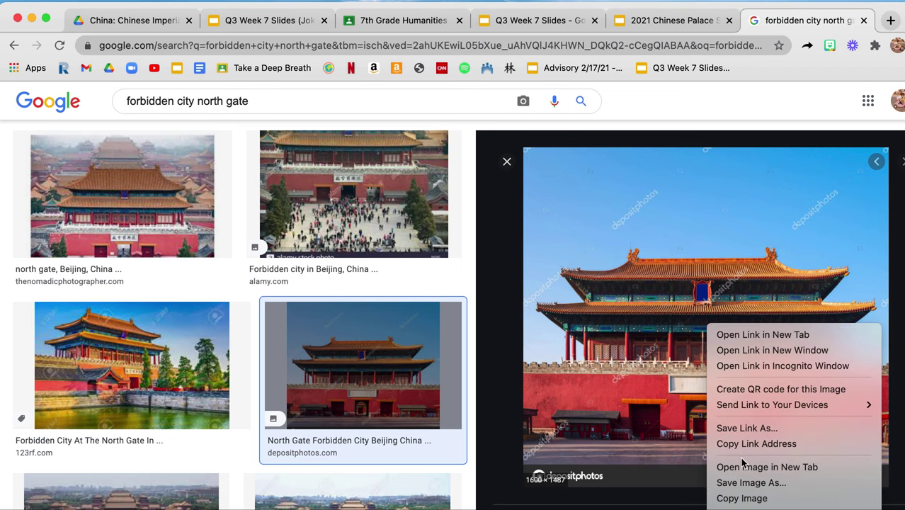
left_click(744, 498)
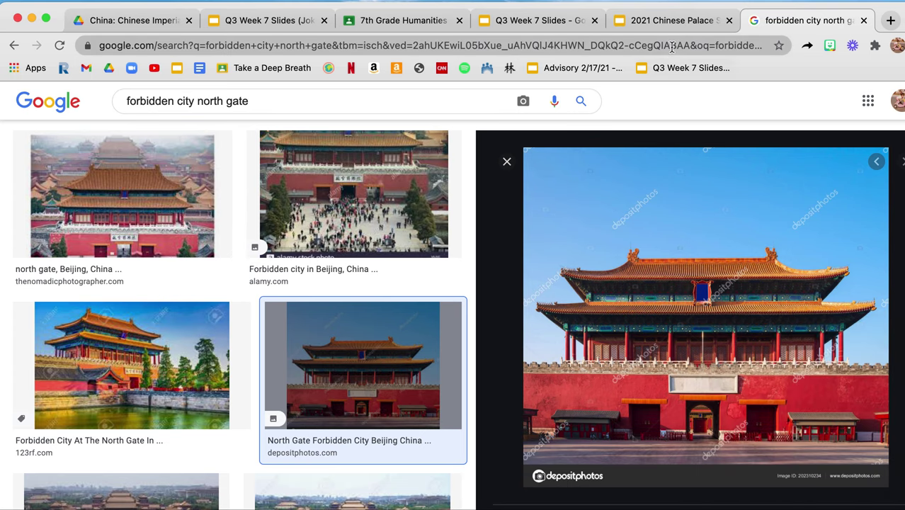
Step: Paste the North Gate photo into the PALACES slide, shrink it and fit it in the middle box
left_click(676, 21)
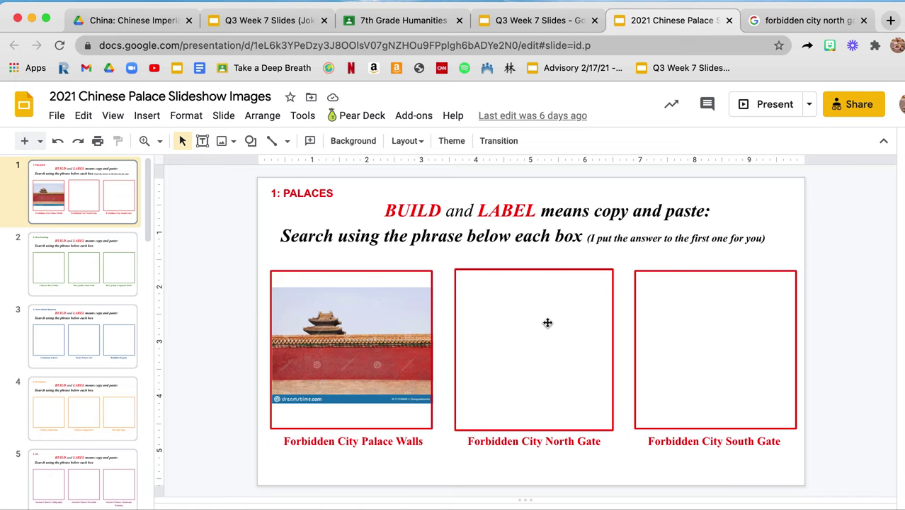
left_click(538, 344)
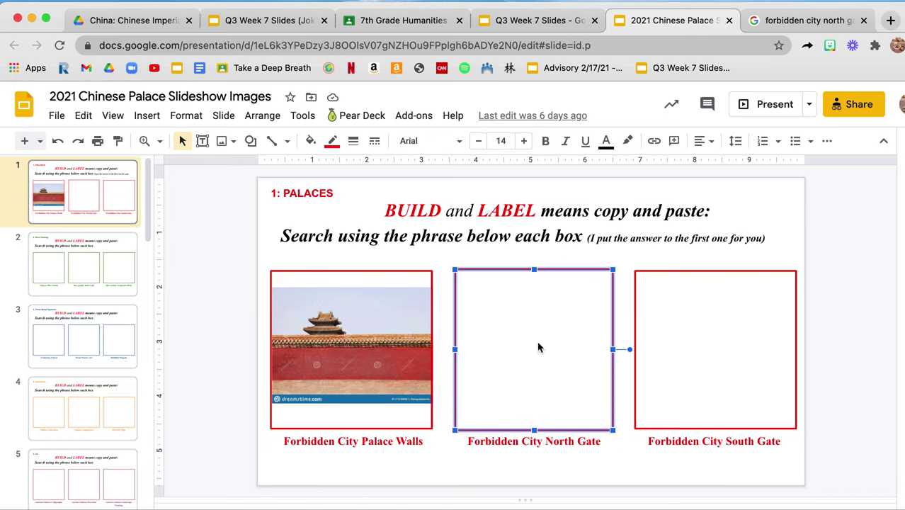
key("ctrl+v")
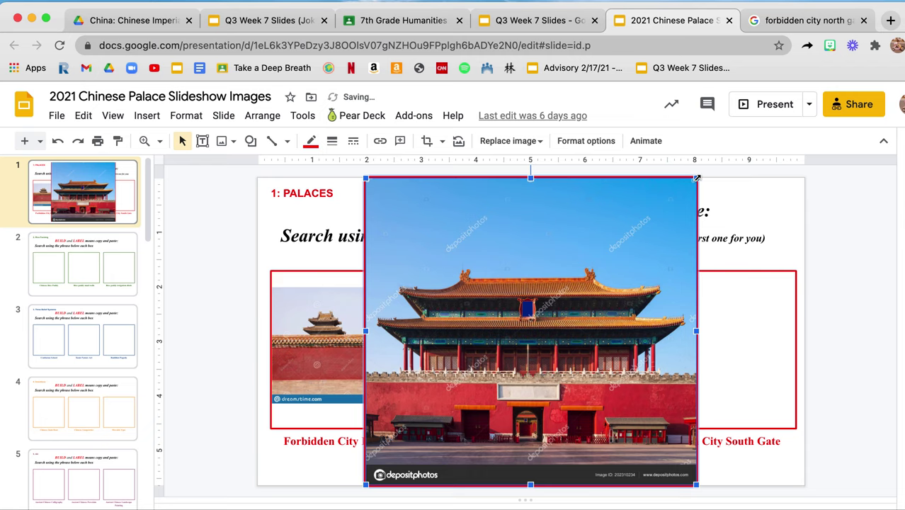
left_click_drag(696, 178, 487, 313)
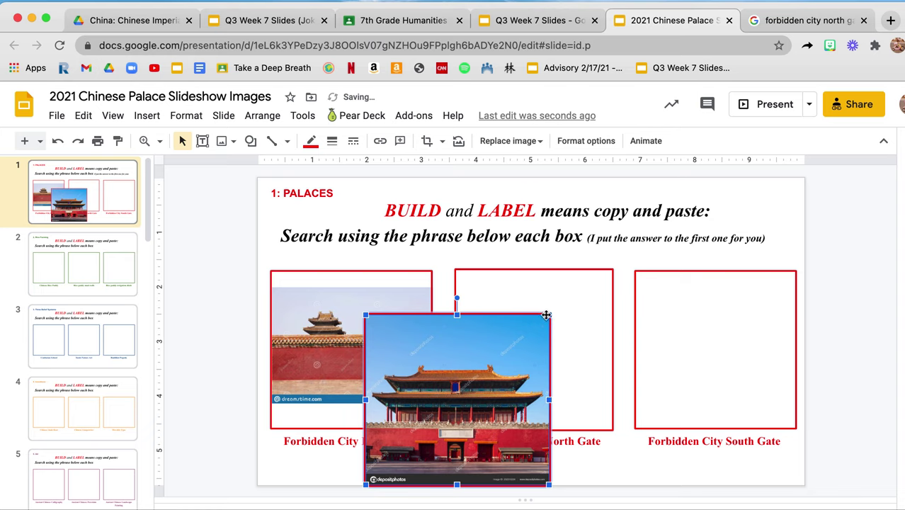
mouse_move(549, 314)
left_mouse_down()
mouse_move(508, 352)
mouse_move(513, 320)
mouse_move(576, 287)
left_mouse_up()
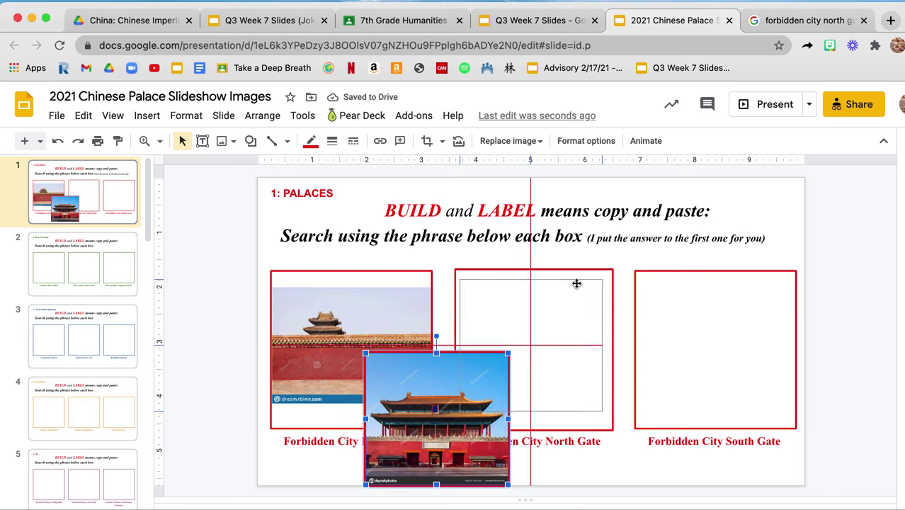
left_click(655, 439)
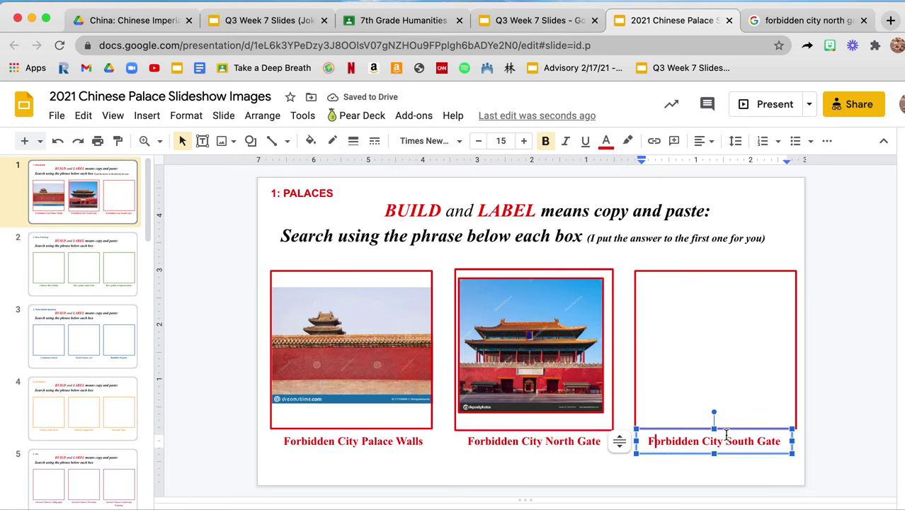
Step: Search Google Images for 'forbidden city south gate'
left_click(779, 21)
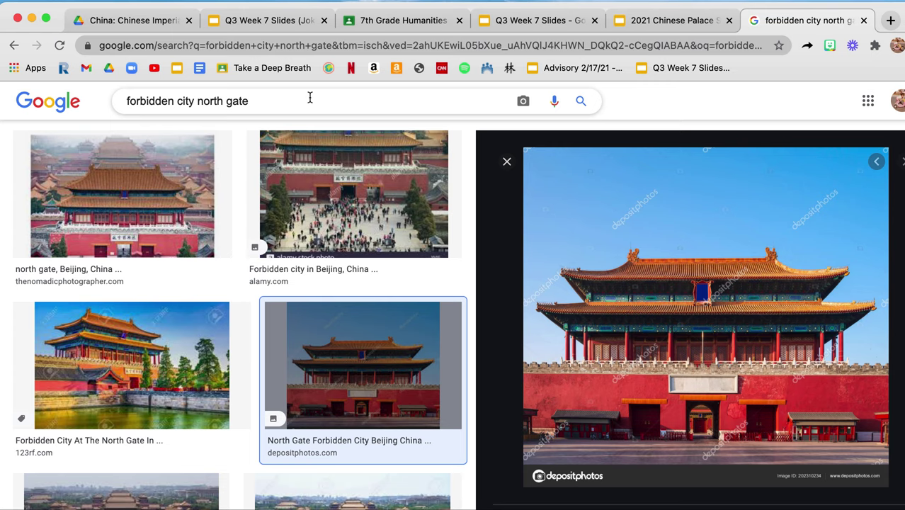
left_click_drag(300, 102, 132, 105)
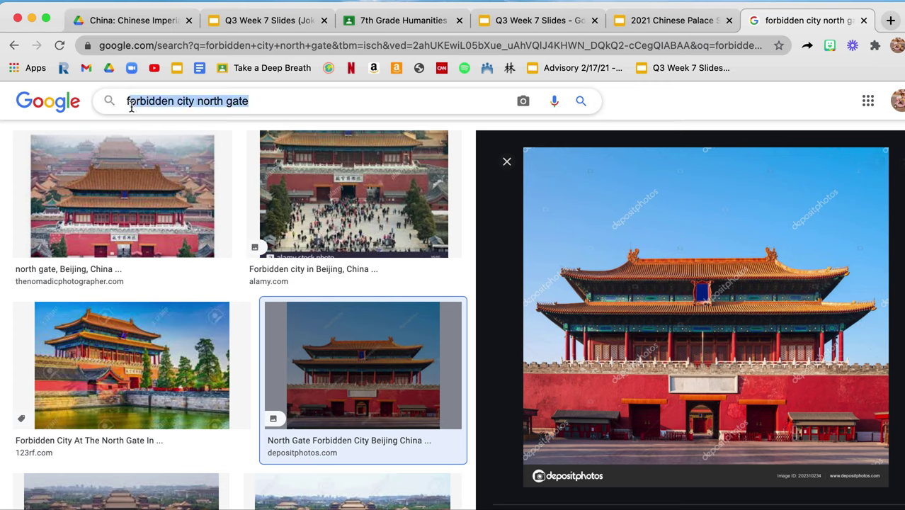
key("BackSpace")
type("for")
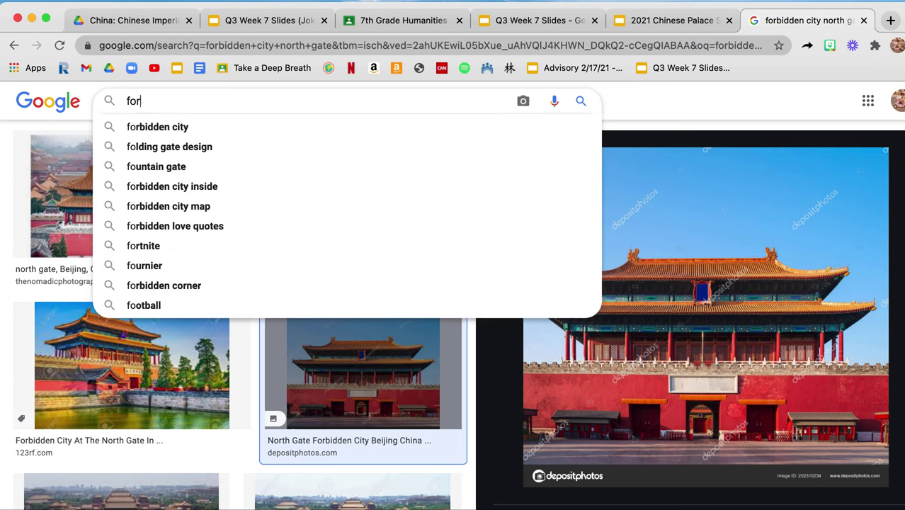
type("bidden city ")
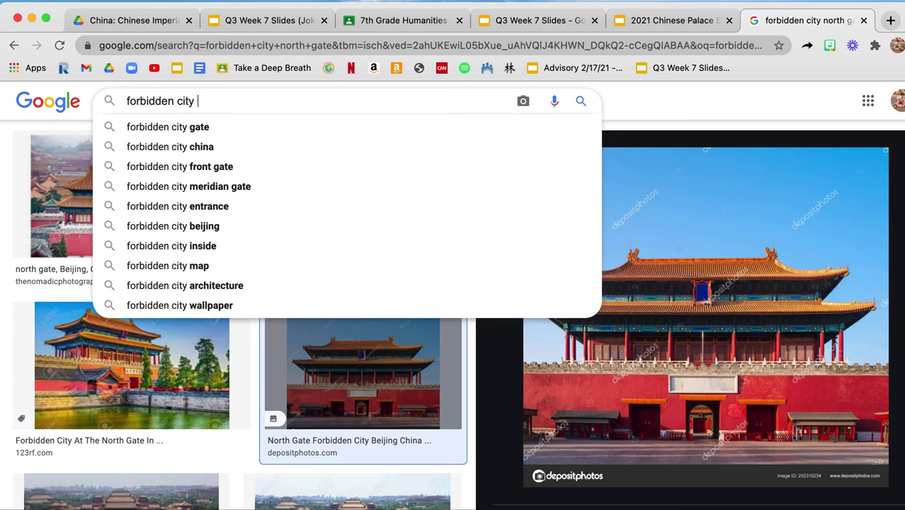
type("south gate")
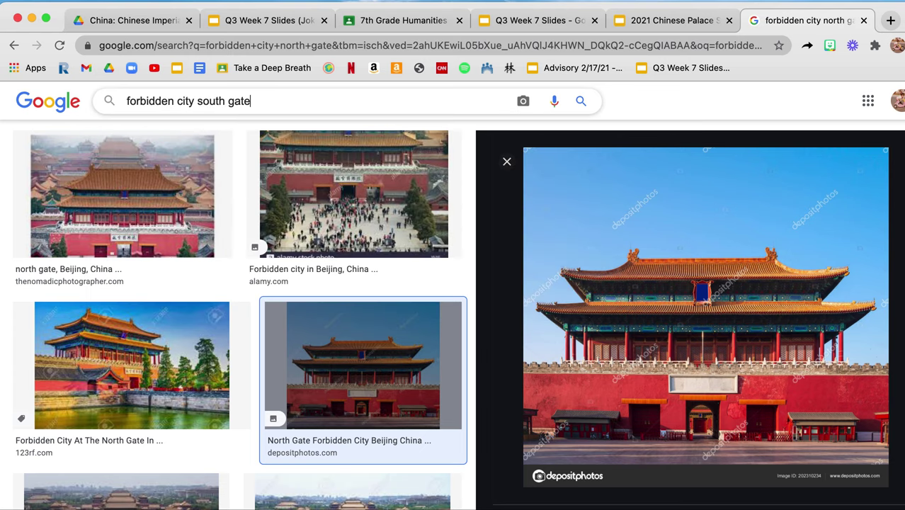
key("Return")
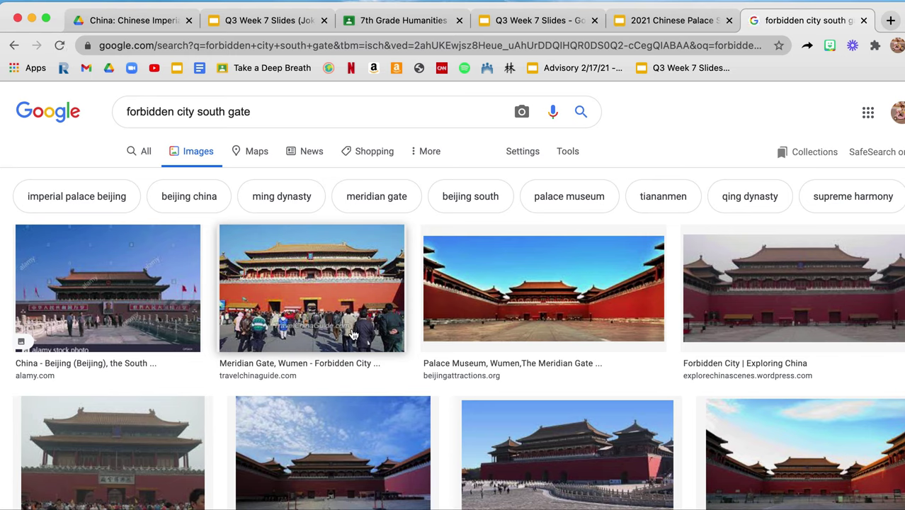
Step: Copy the first result's alamy South Gate photo
left_click(151, 315)
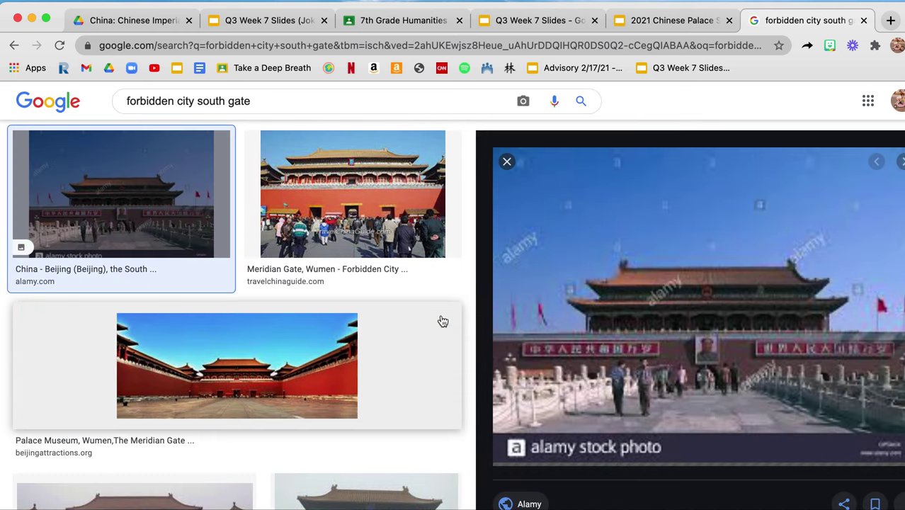
right_click(653, 345)
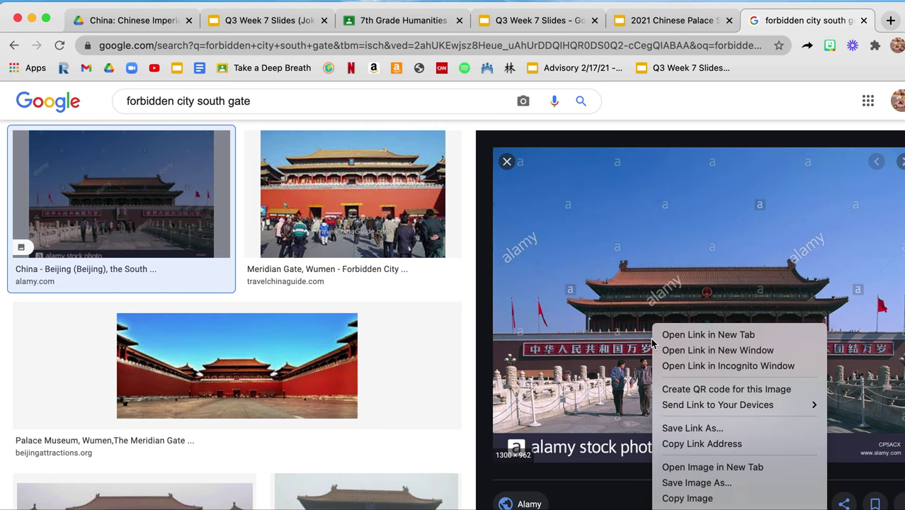
left_click(693, 499)
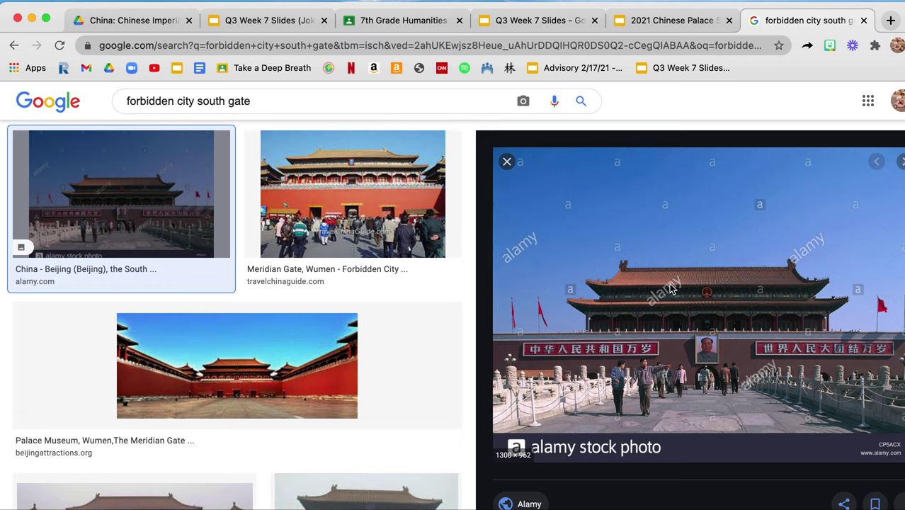
left_click(670, 23)
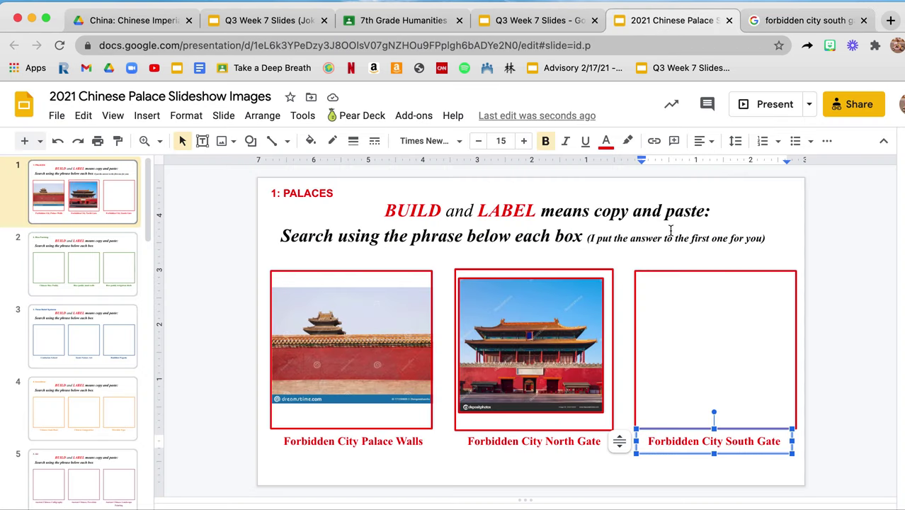
Step: Paste the alamy South Gate photo into the third box, resizing it to fill the frame
left_click(682, 314)
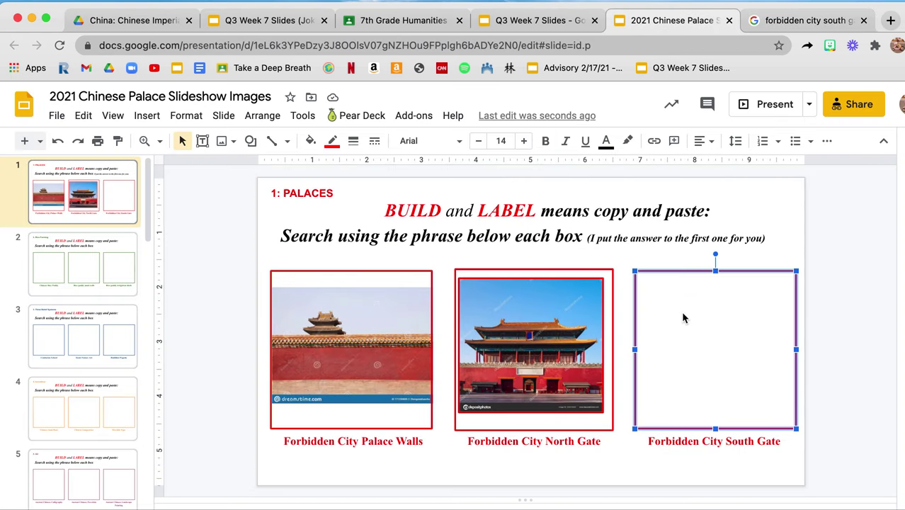
key("ctrl+v")
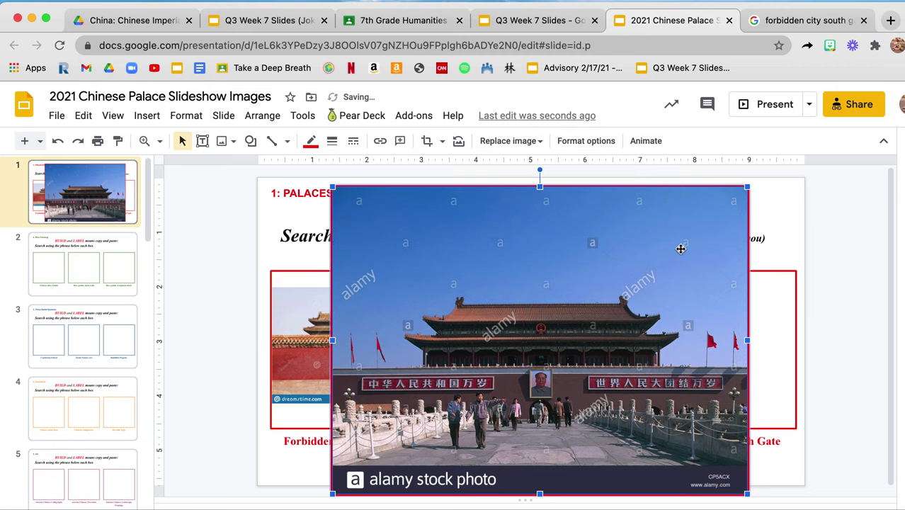
left_click_drag(747, 187, 402, 354)
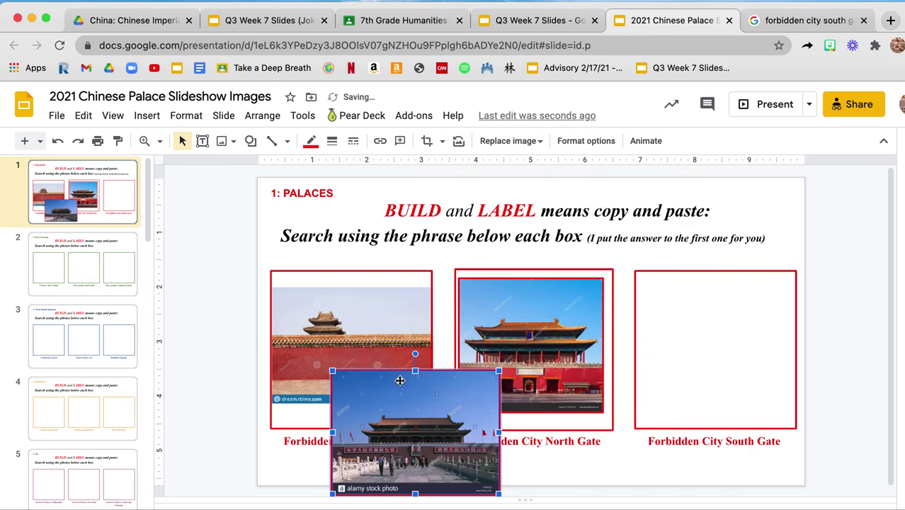
mouse_move(404, 377)
left_mouse_down()
mouse_move(611, 345)
mouse_move(704, 308)
left_mouse_up()
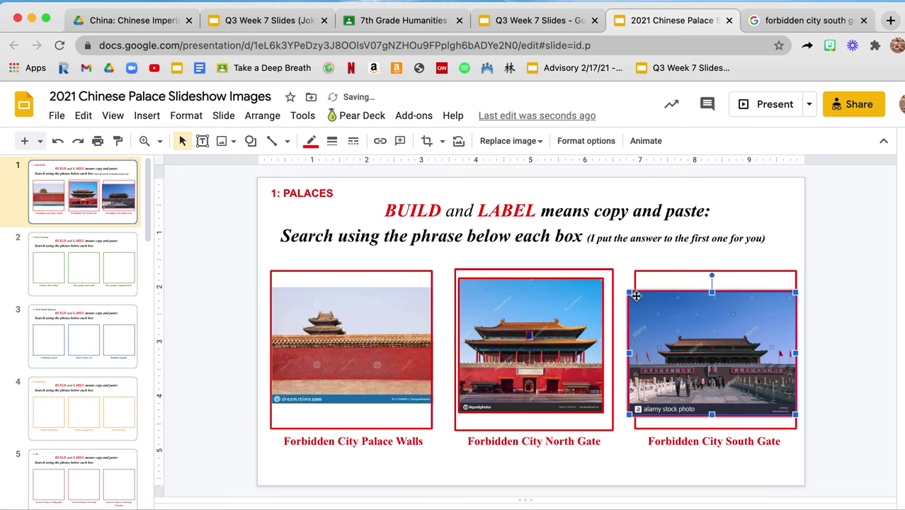
left_click_drag(639, 295, 654, 298)
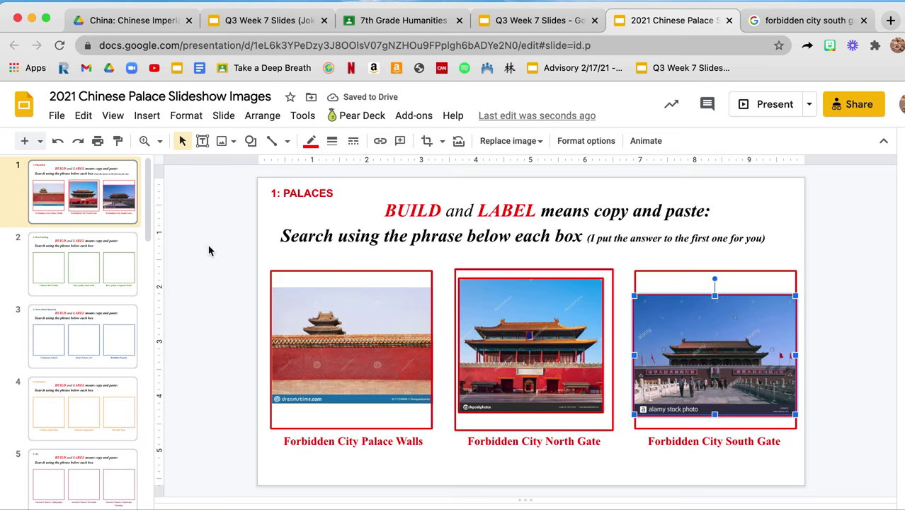
Step: Review the Rice Farming slide, then nudge the North Gate photo slightly right on PALACES
left_click(118, 242)
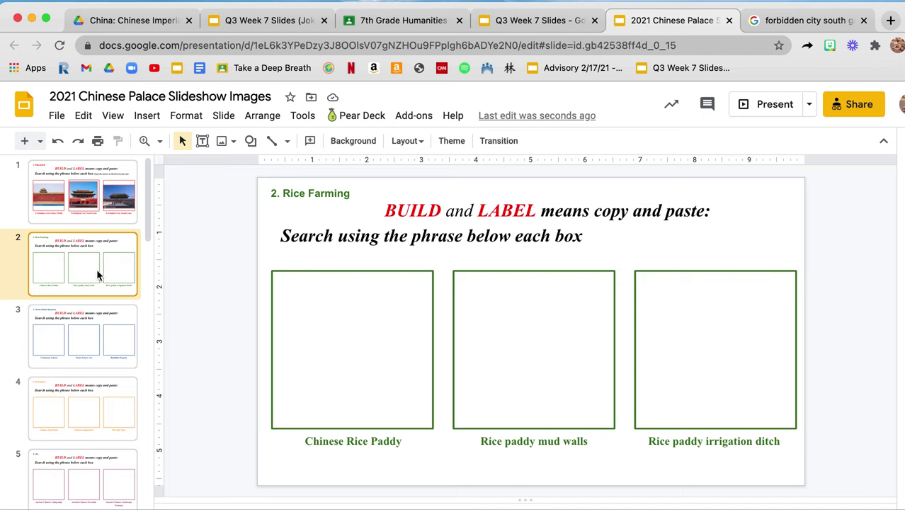
left_click(101, 204)
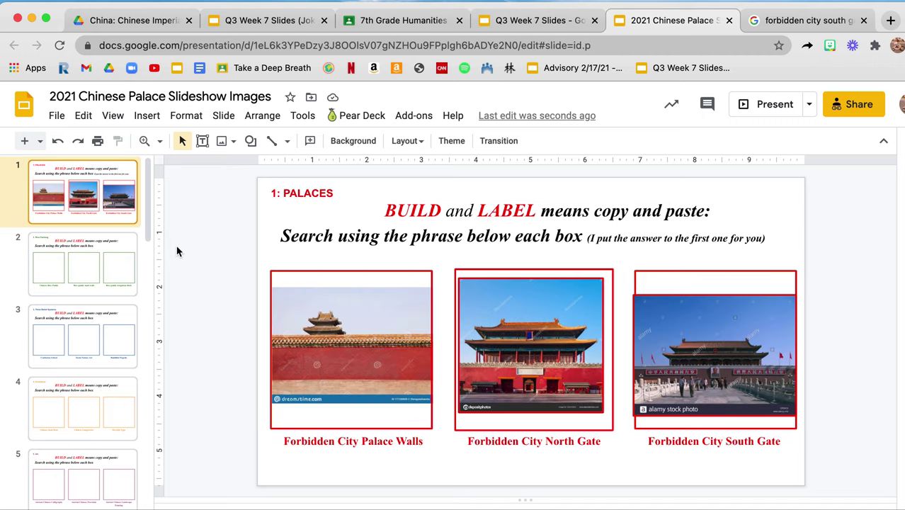
left_click(103, 272)
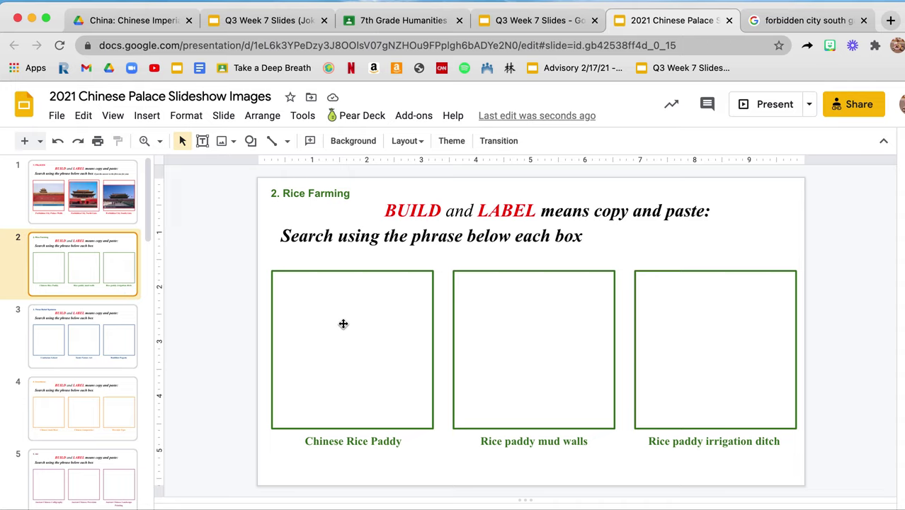
left_click(101, 217)
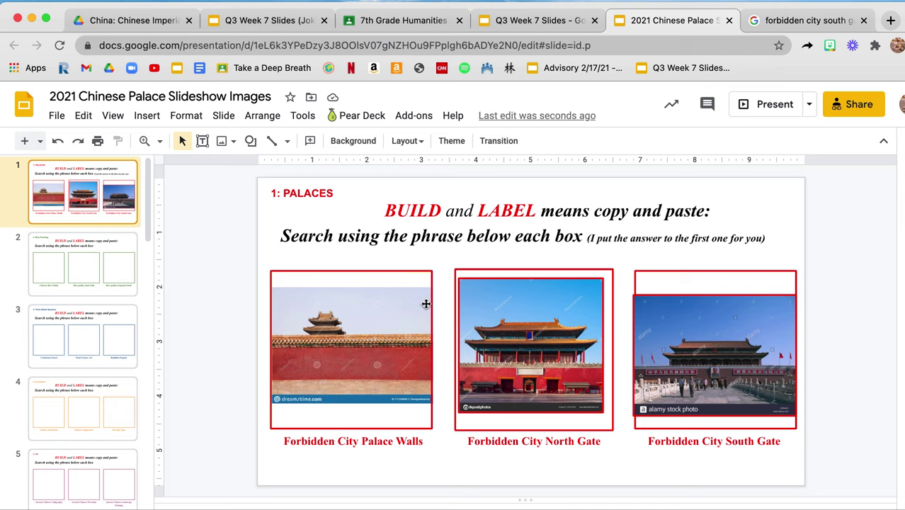
left_click(498, 318)
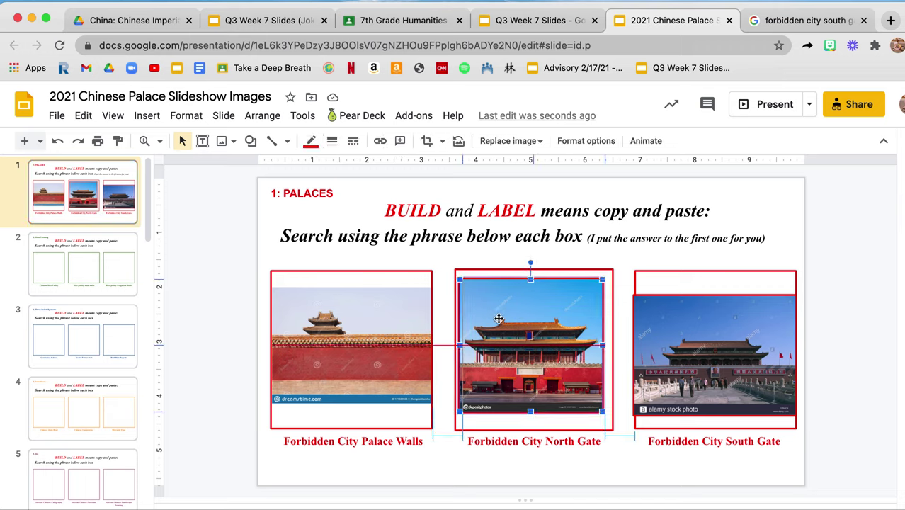
left_click_drag(499, 319, 502, 319)
Step: Open the challenge hunt instructions slide (slide 6)
scroll(86, 330, "down", 3)
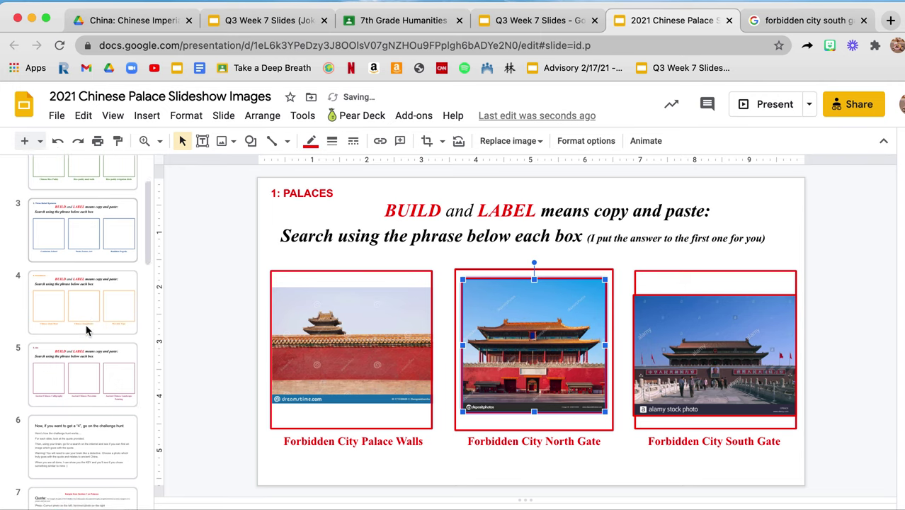
scroll(87, 329, "down", 2)
left_click(86, 329)
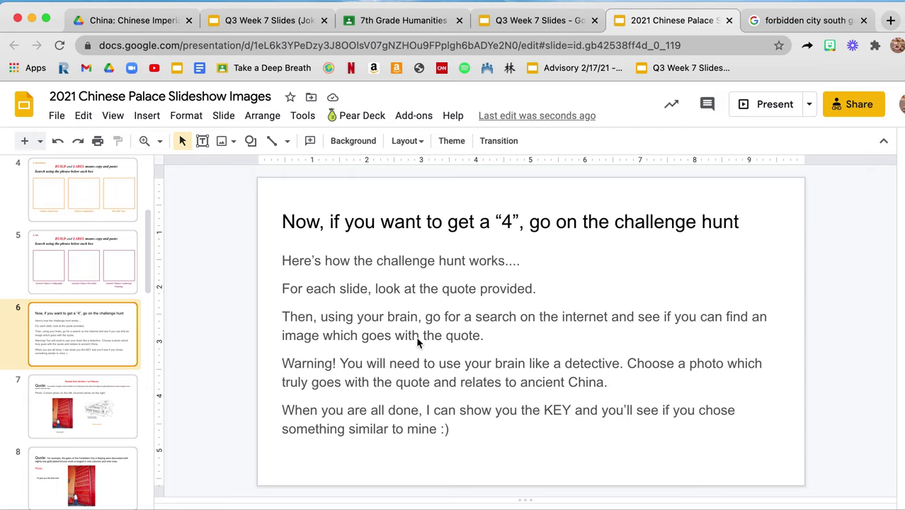
Step: Open the Palaces sample slide comparing correct and incorrect photos for the Forbidden City quote
left_click(123, 393)
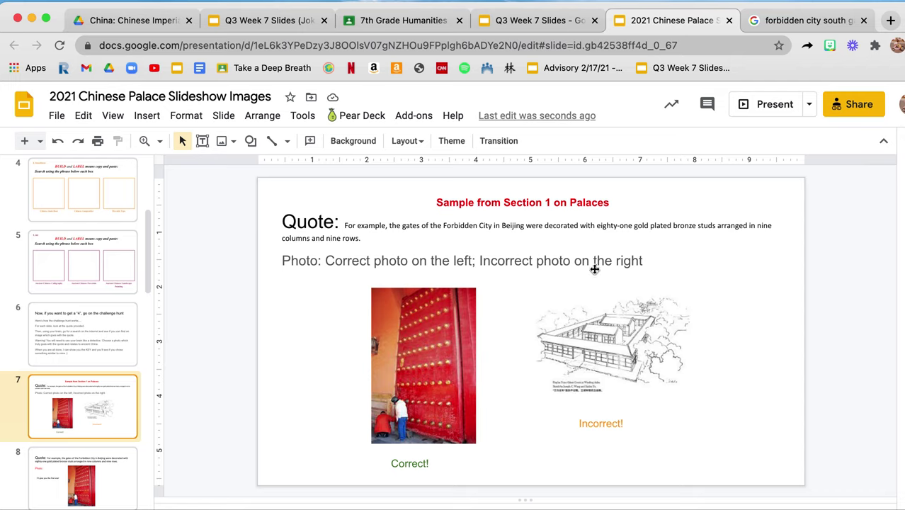
Step: Scroll the filmstrip down toward the later sample slides
scroll(115, 418, "down", 3)
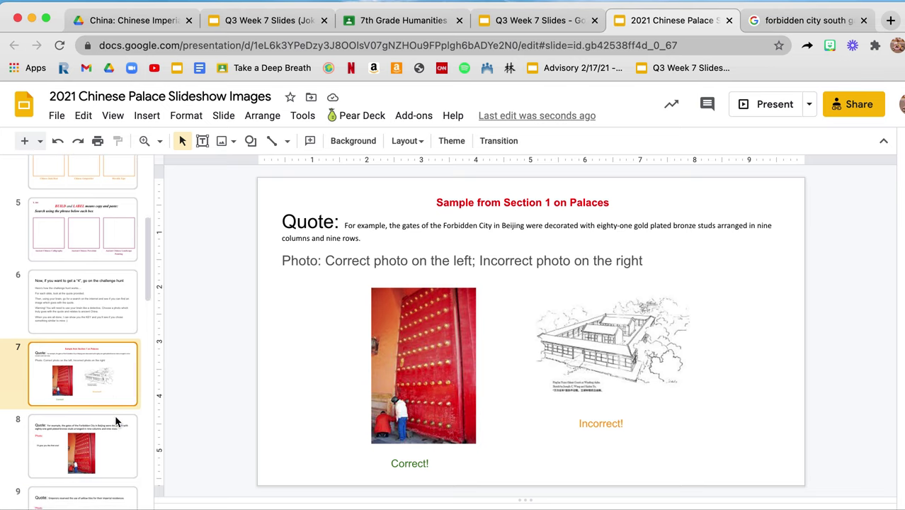
Step: View the Forbidden City gates example slide, then the yellow-tiles quote slide 9
left_click(115, 418)
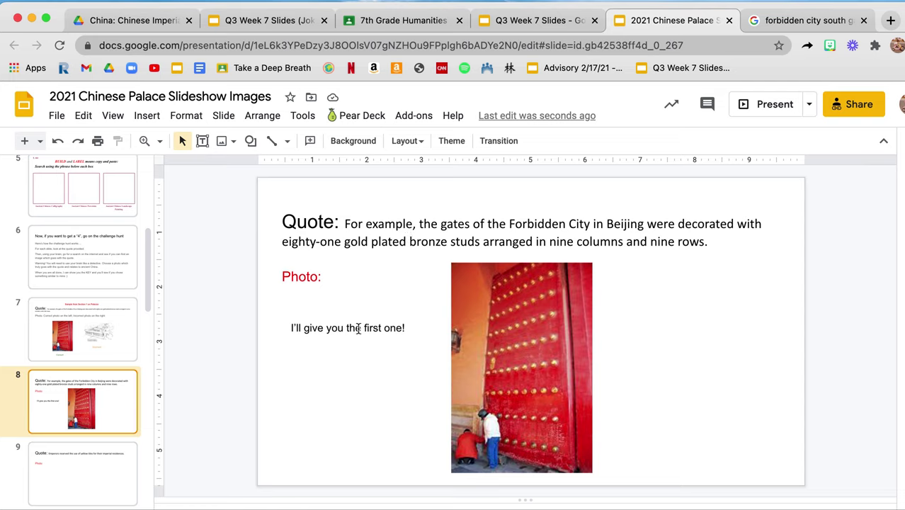
scroll(110, 394, "down", 1)
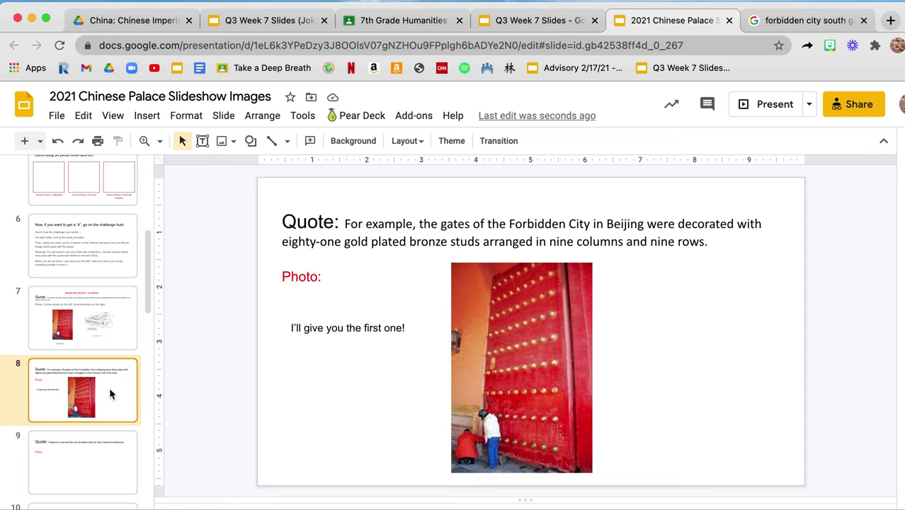
scroll(110, 394, "down", 2)
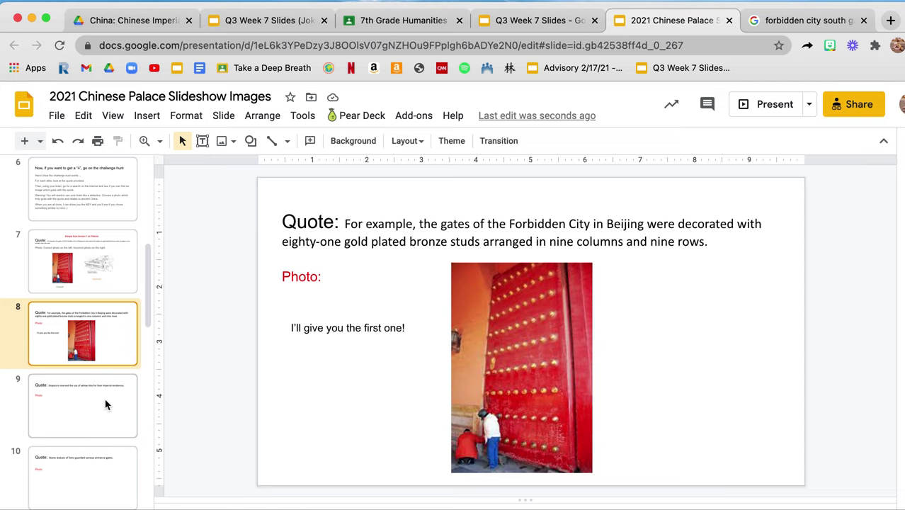
left_click(105, 404)
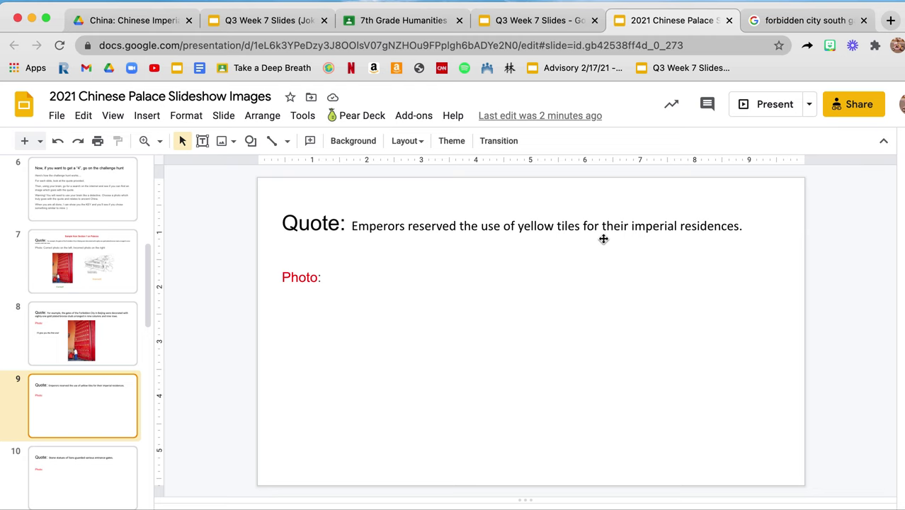
left_click(790, 21)
Step: Search Google Images for 'imperial residences china imperial tiles yellow'
left_click(374, 101)
left_click_drag(262, 101, 122, 105)
type("imp")
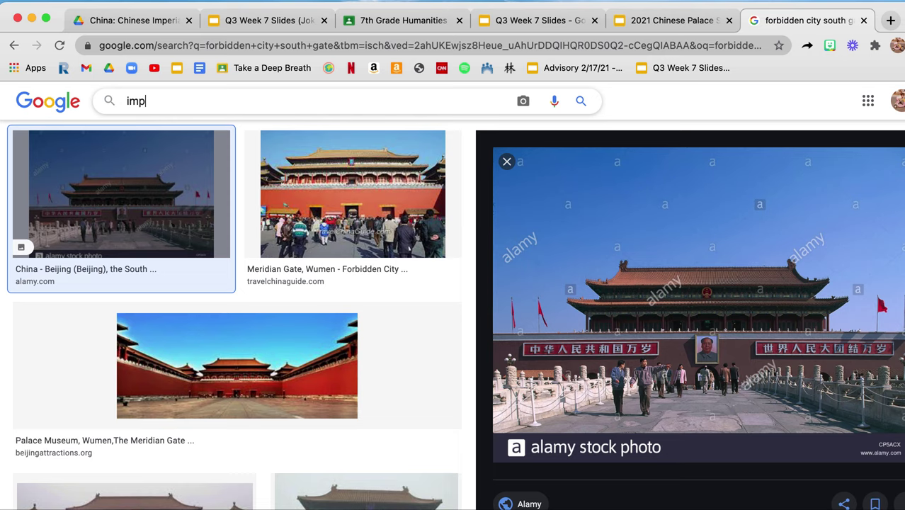
type("erial reside")
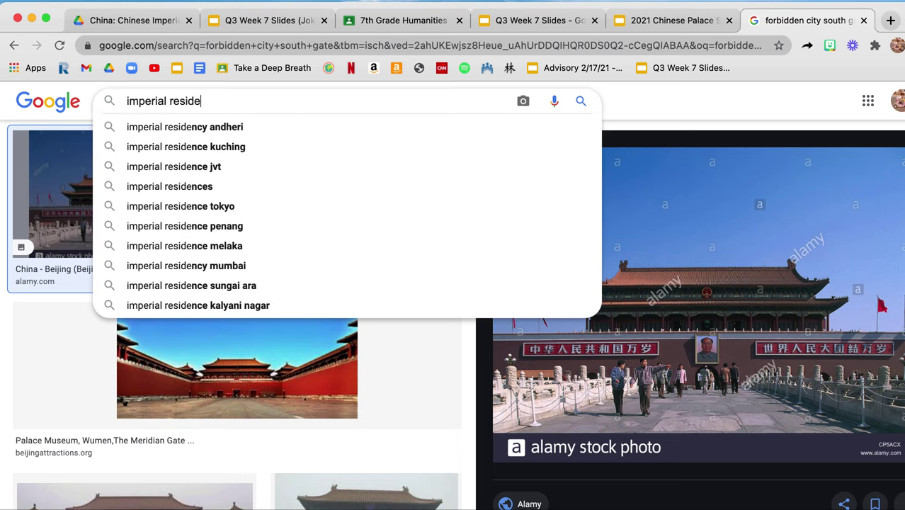
type("nces chin")
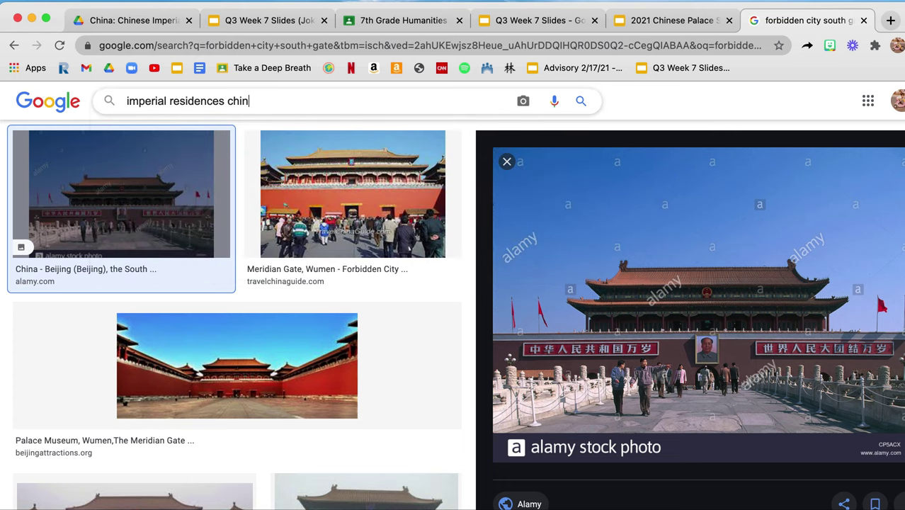
type("a imperial tiles ")
type("yellow")
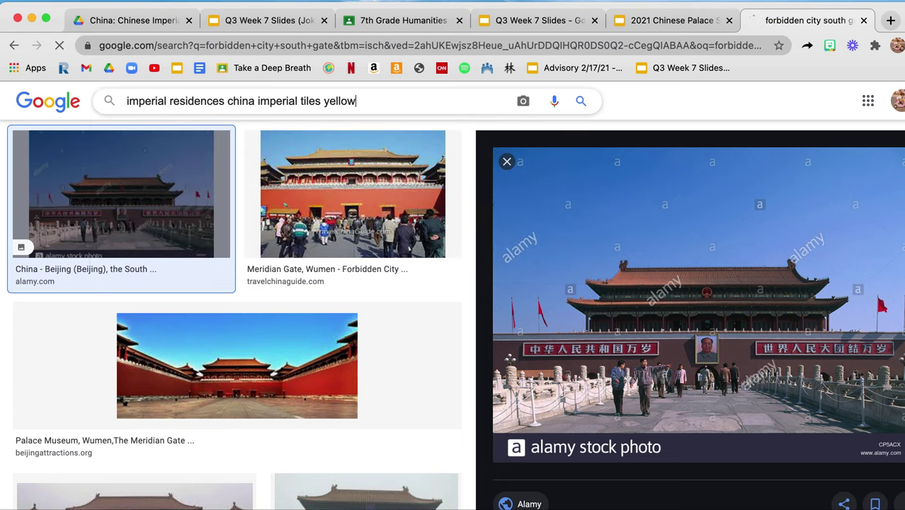
key("Return")
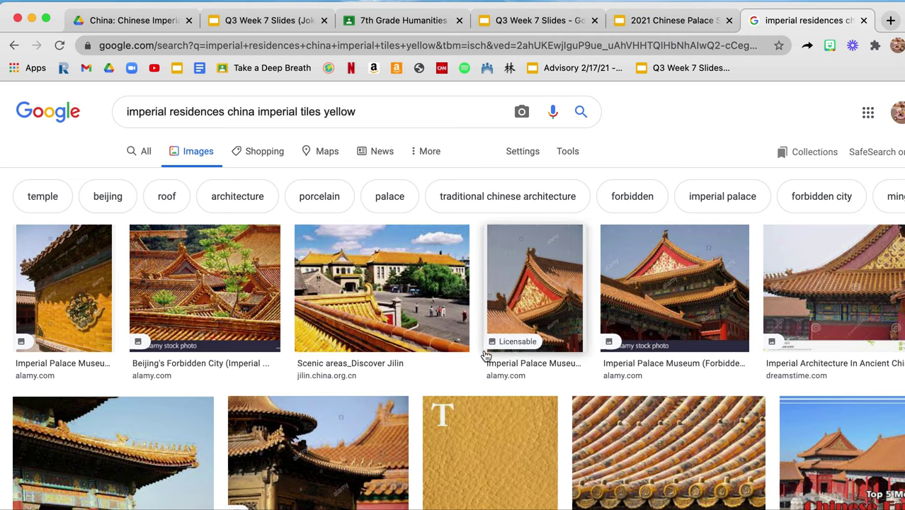
Step: Preview several results and copy the alamy Beijing Forbidden City rooftop photo
scroll(466, 364, "down", 1)
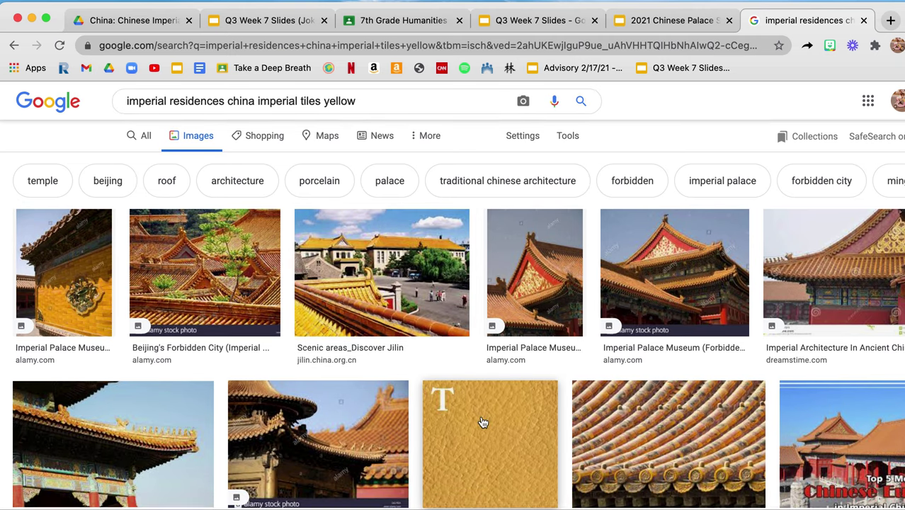
scroll(480, 420, "down", 1)
left_click(482, 420)
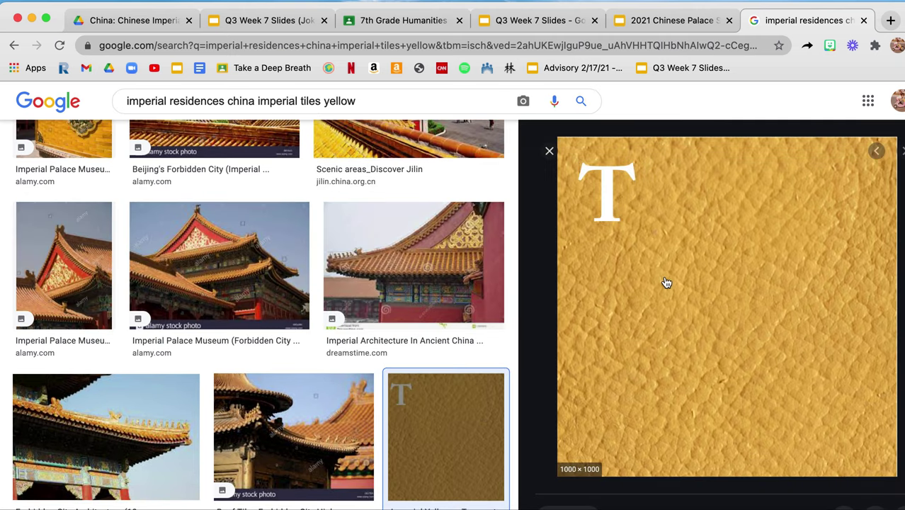
scroll(386, 326, "up", 5)
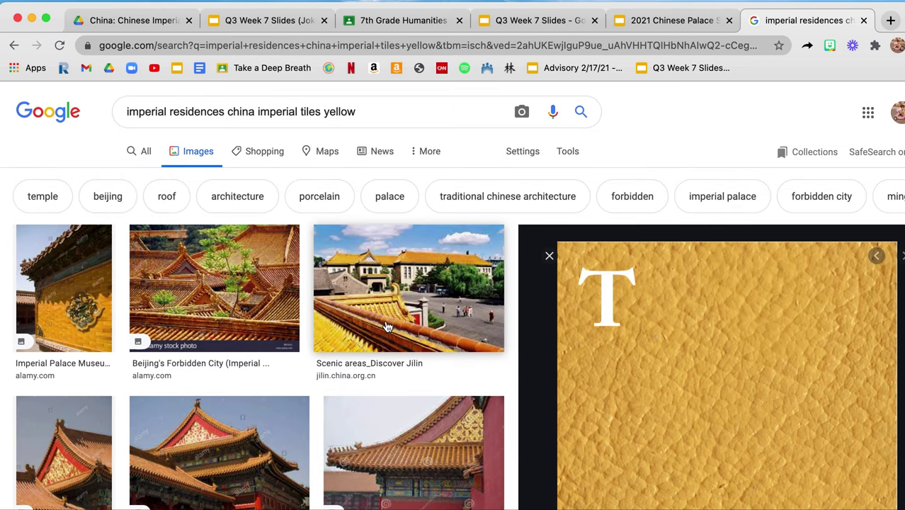
left_click(387, 325)
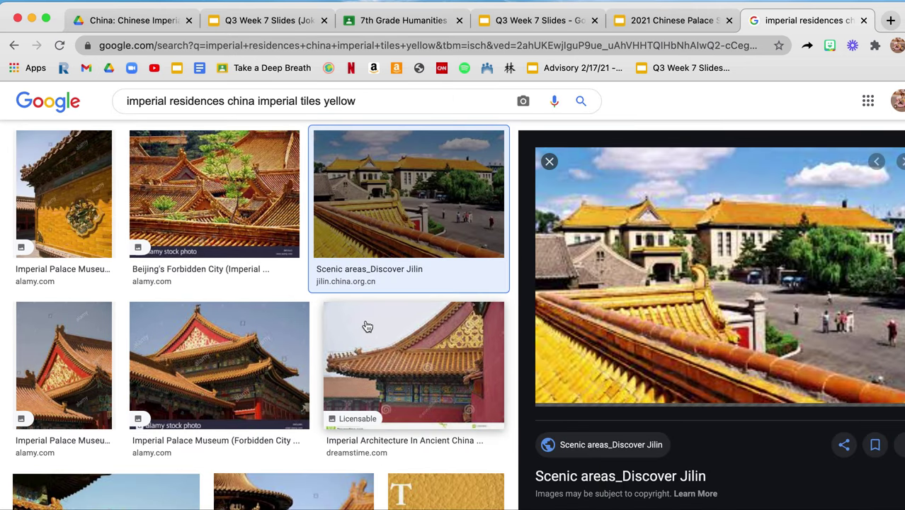
scroll(241, 275, "up", 1)
left_click(241, 275)
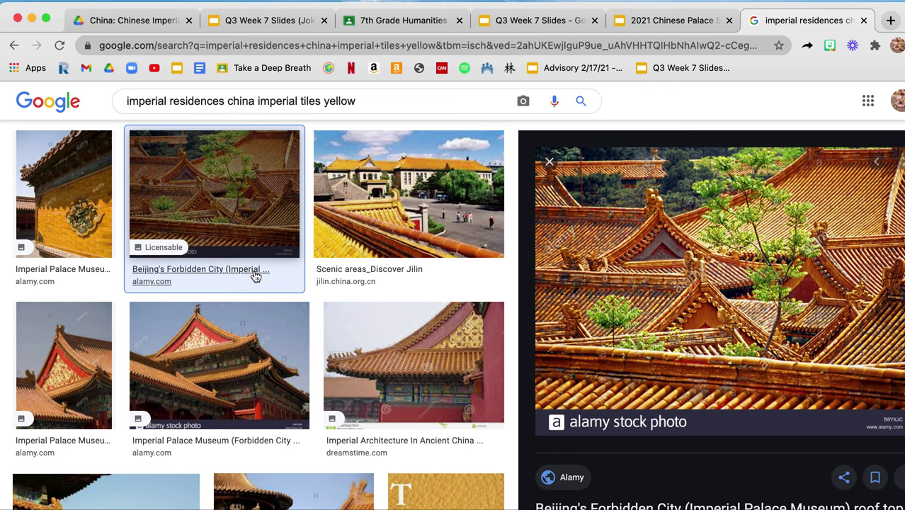
left_click(229, 359)
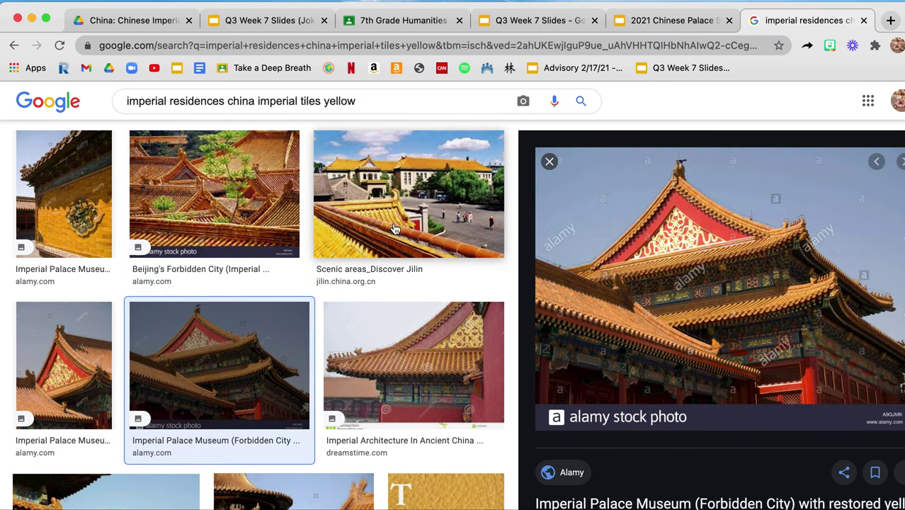
left_click(243, 222)
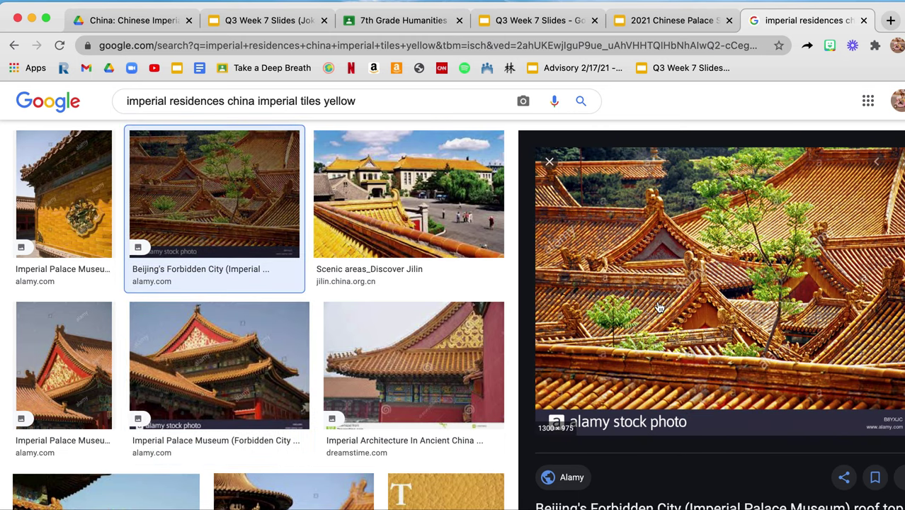
right_click(656, 303)
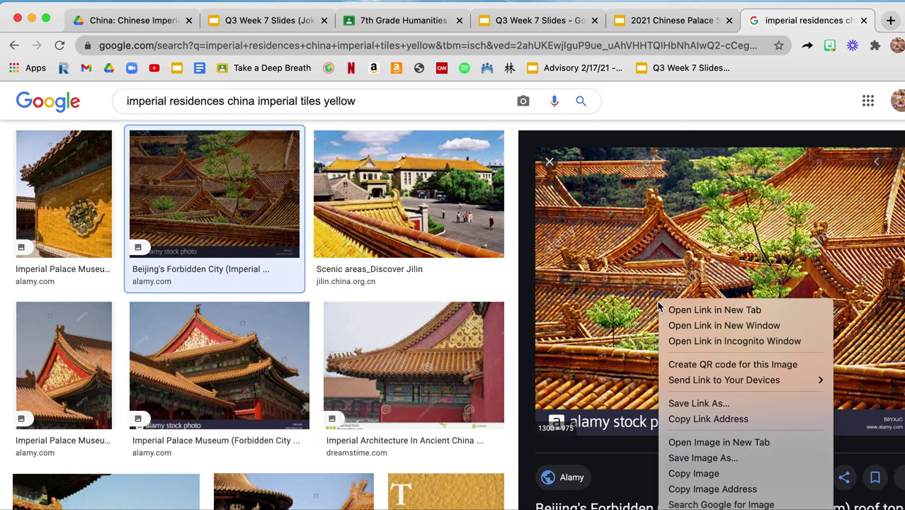
left_click(694, 473)
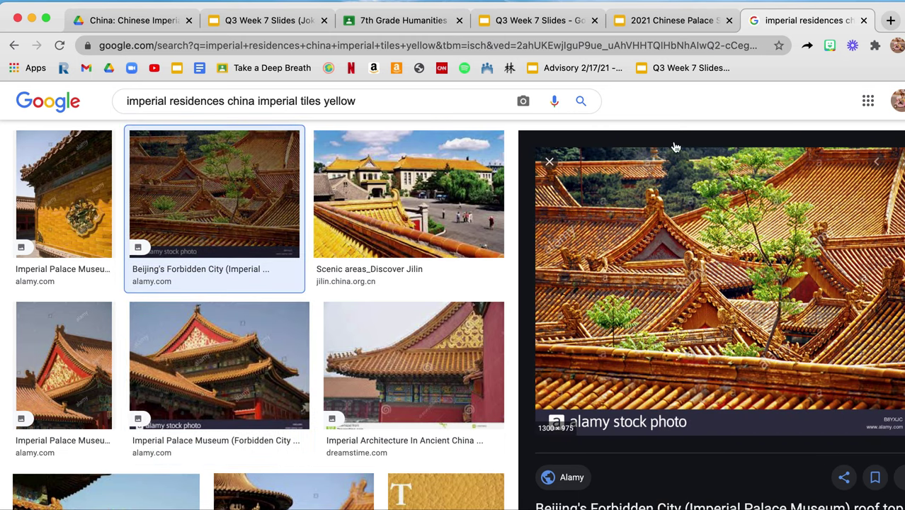
left_click(673, 21)
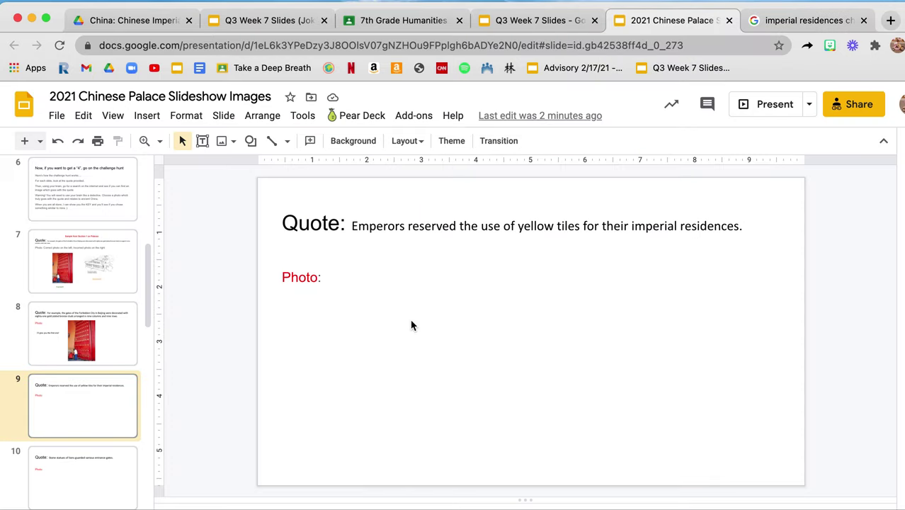
Step: Paste the alamy rooftops photo onto the yellow-tiles quote slide
key("ctrl+v")
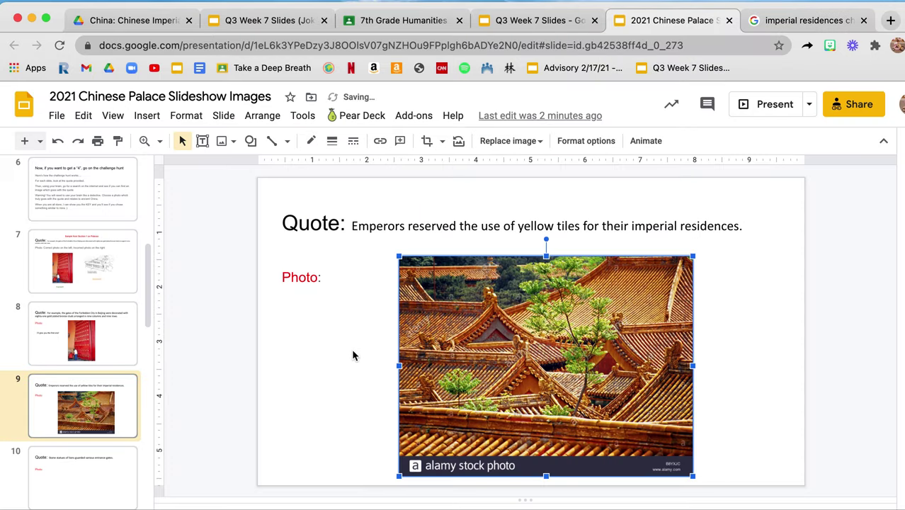
left_click(350, 354)
scroll(135, 407, "down", 1)
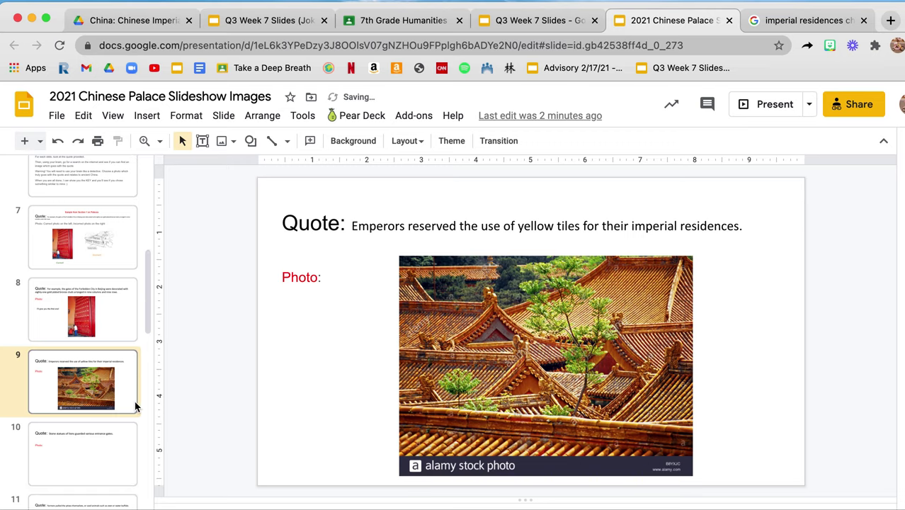
Step: Bring up slide 10, the stone-lion quote slide, and check its empty Photo placeholder
scroll(113, 416, "down", 1)
left_click(107, 419)
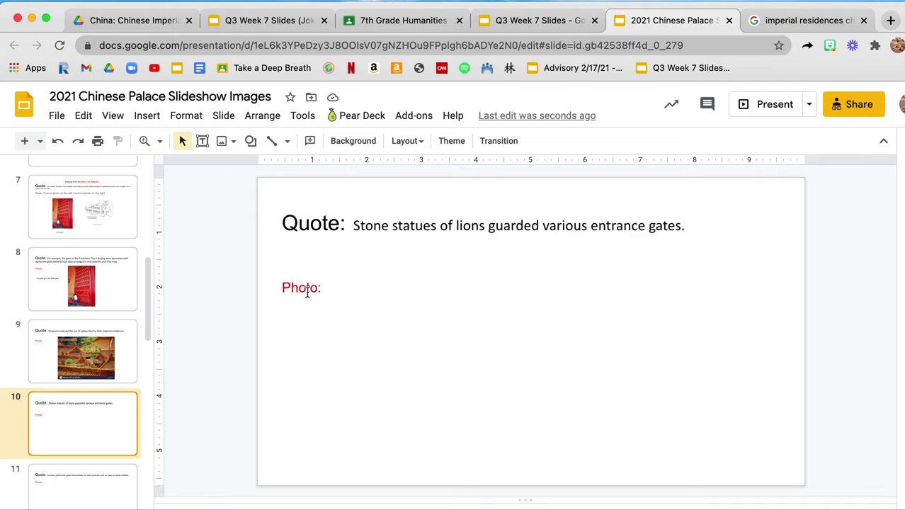
left_click_drag(283, 289, 320, 289)
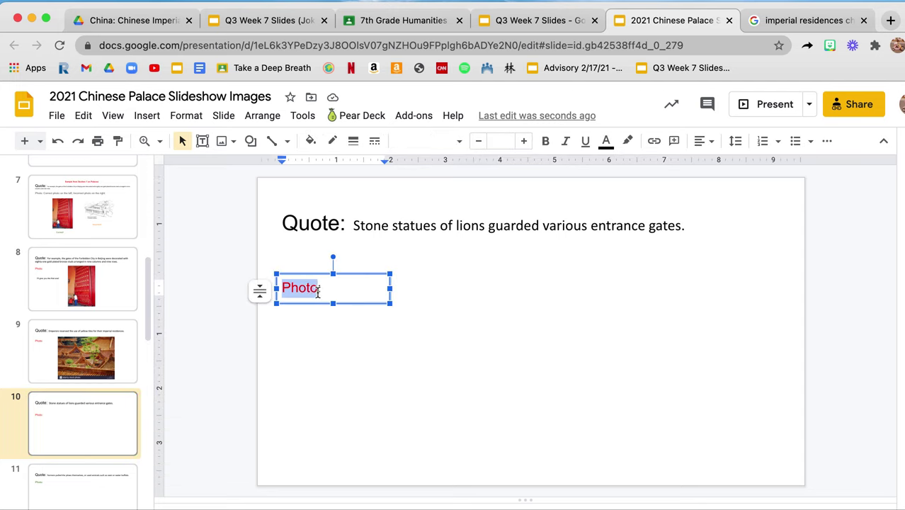
left_click(453, 346)
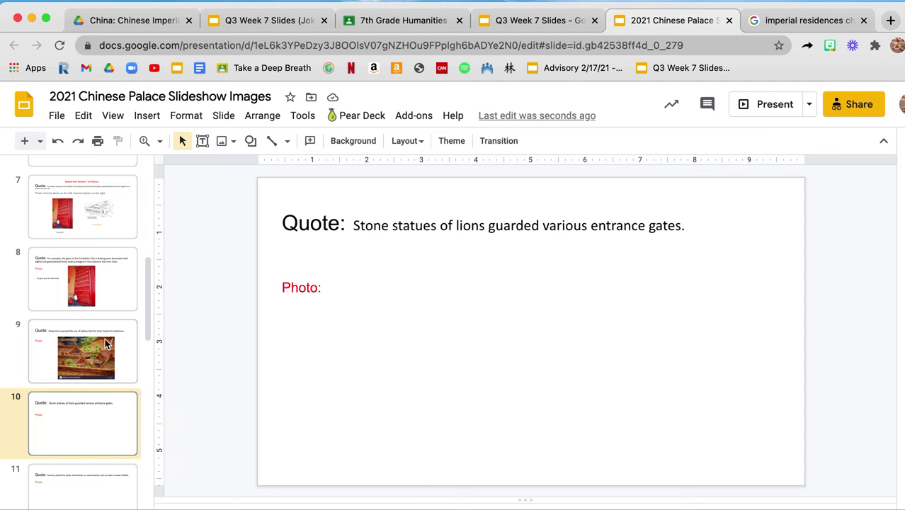
scroll(104, 344, "down", 2)
scroll(104, 344, "up", 1)
scroll(104, 340, "up", 5)
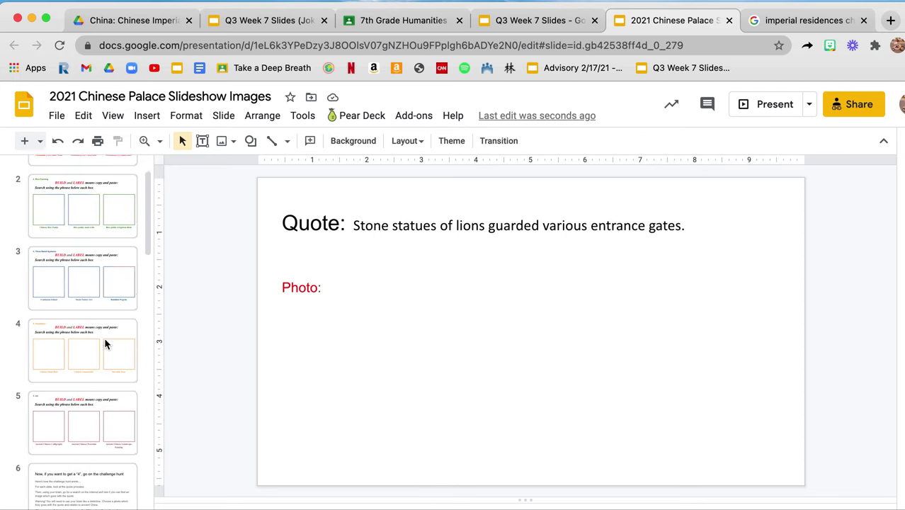
scroll(104, 340, "up", 3)
left_click(91, 216)
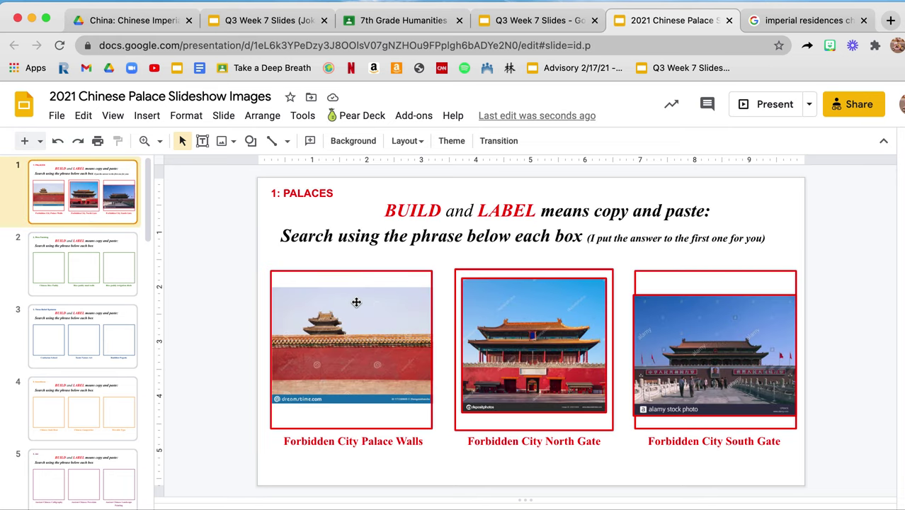
left_click(133, 283)
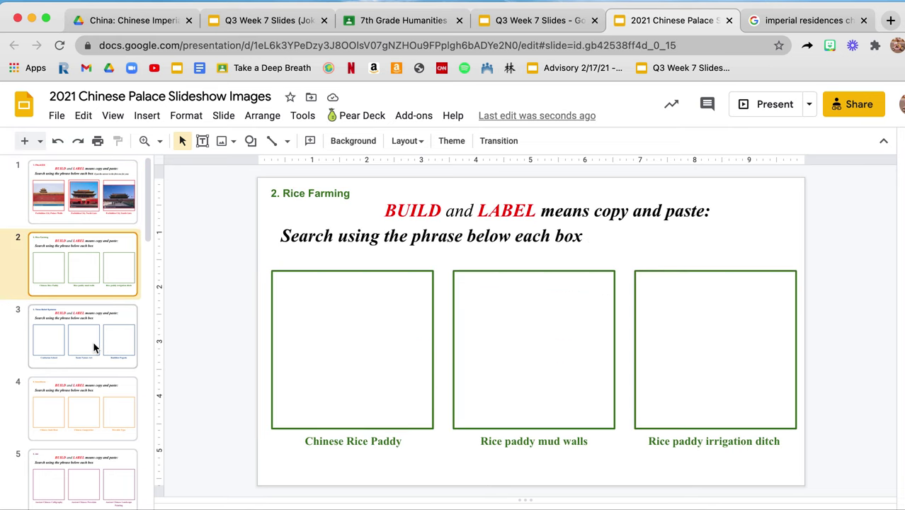
left_click(93, 345)
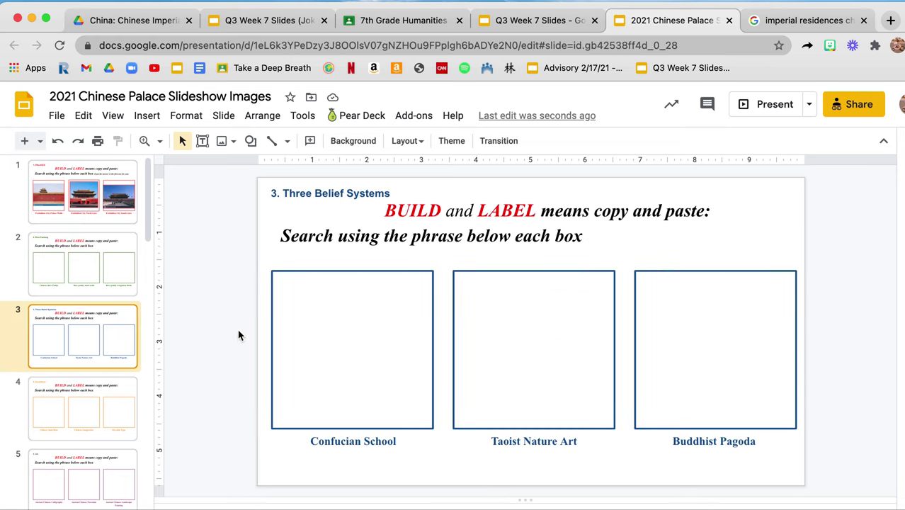
left_click(117, 418)
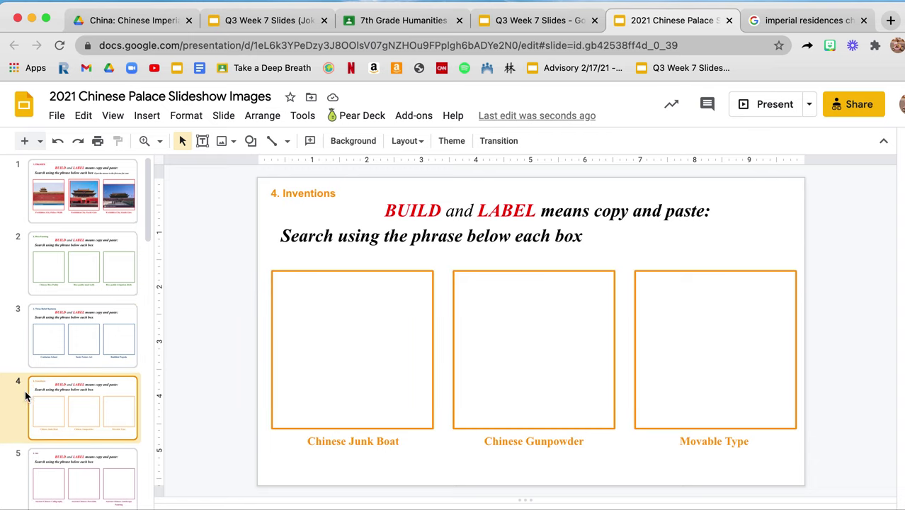
scroll(32, 391, "down", 2)
left_click(63, 402)
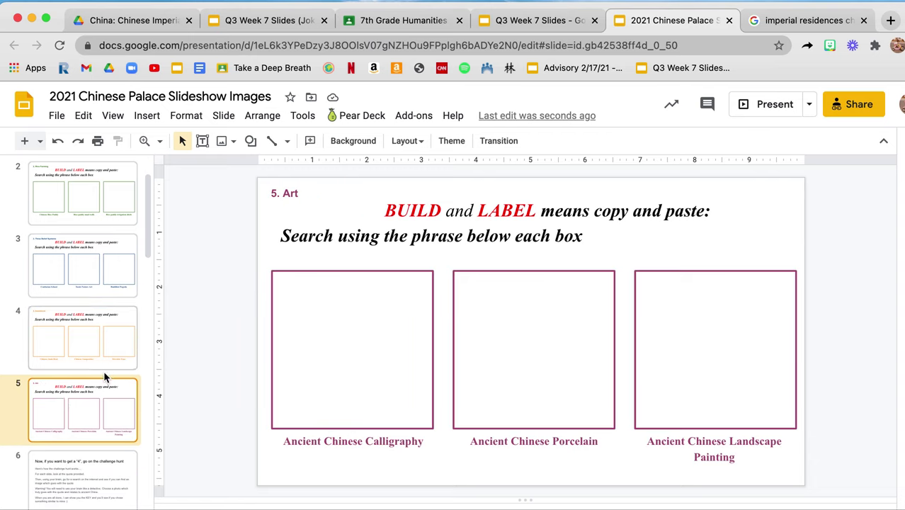
scroll(103, 371, "down", 2)
scroll(104, 371, "down", 2)
scroll(103, 371, "down", 1)
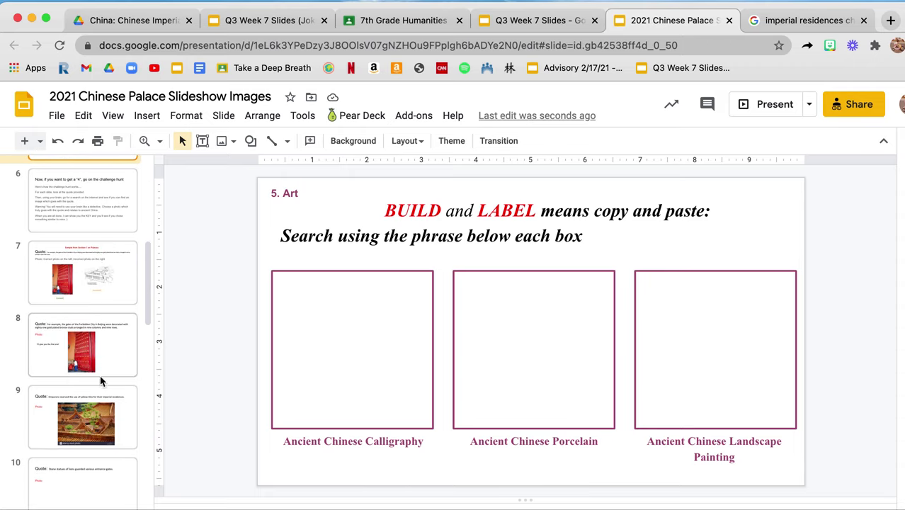
scroll(81, 447, "down", 1)
left_click(81, 447)
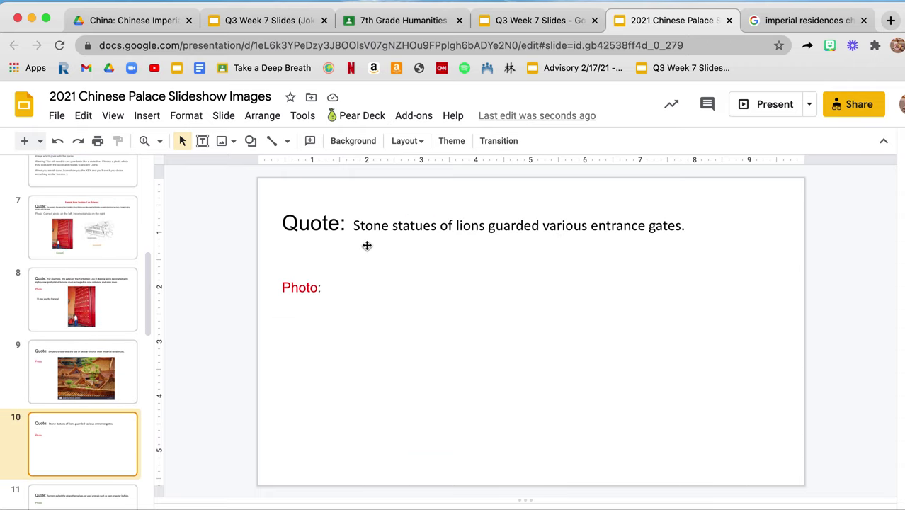
scroll(92, 446, "down", 1)
left_click(94, 450)
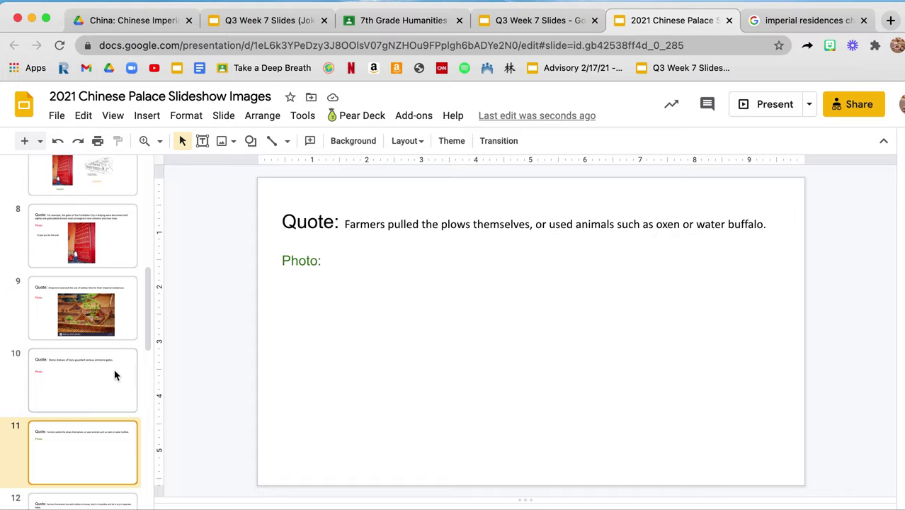
scroll(115, 374, "up", 1)
left_click(103, 394)
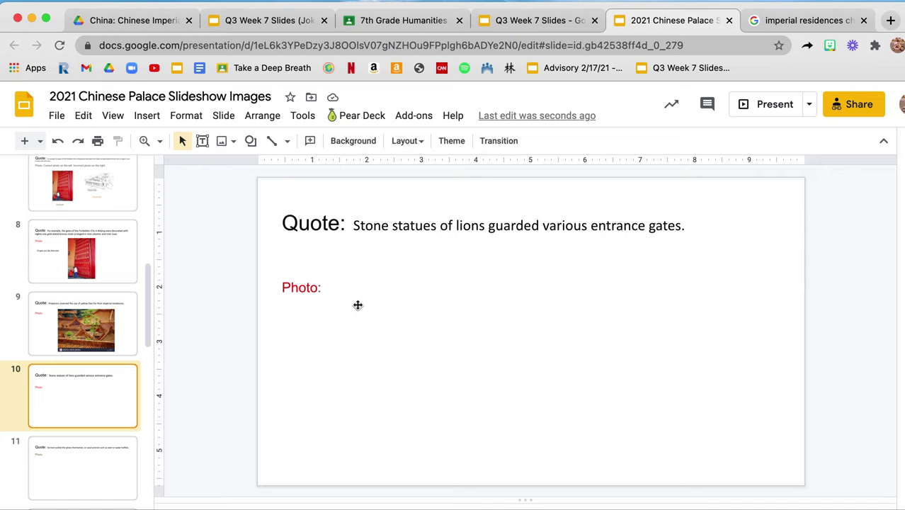
scroll(99, 375, "up", 10)
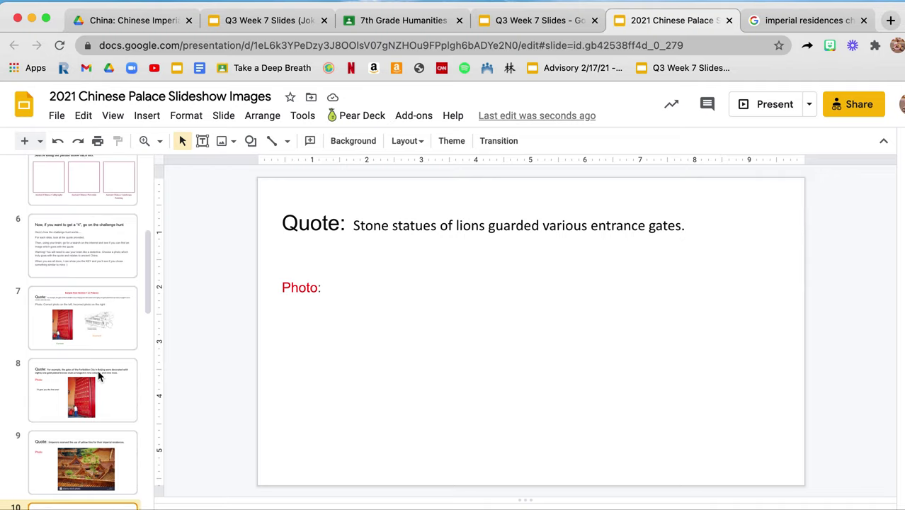
Step: Show slide 18, Above and Beyond, in the Q3 Week 7 Slides deck
left_click(549, 23)
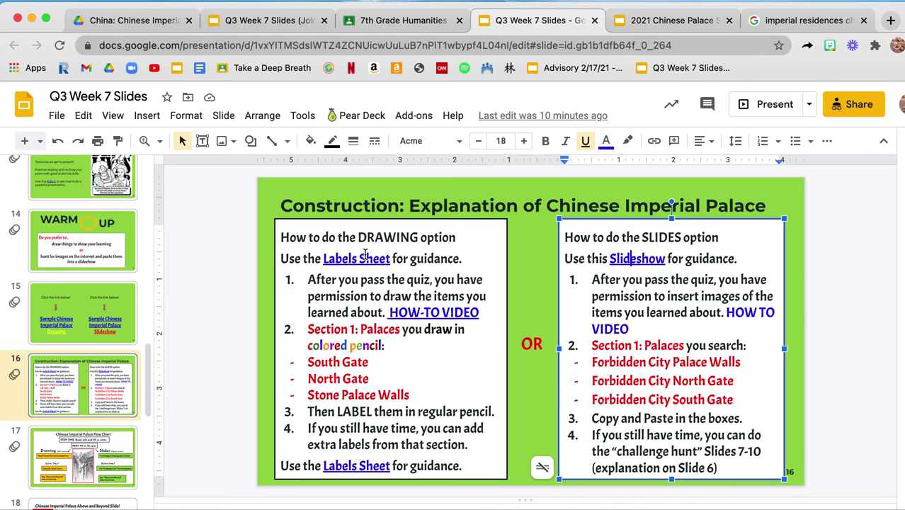
scroll(107, 406, "down", 5)
scroll(107, 406, "down", 2)
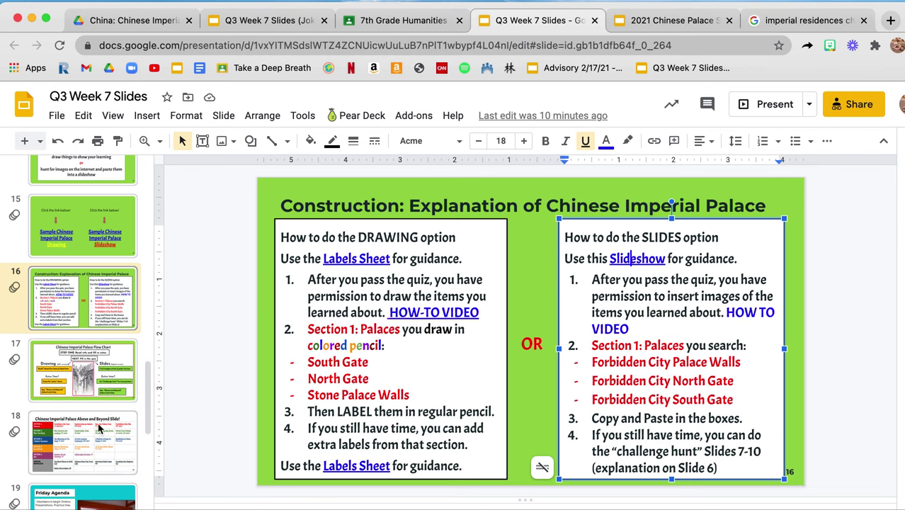
left_click(101, 435)
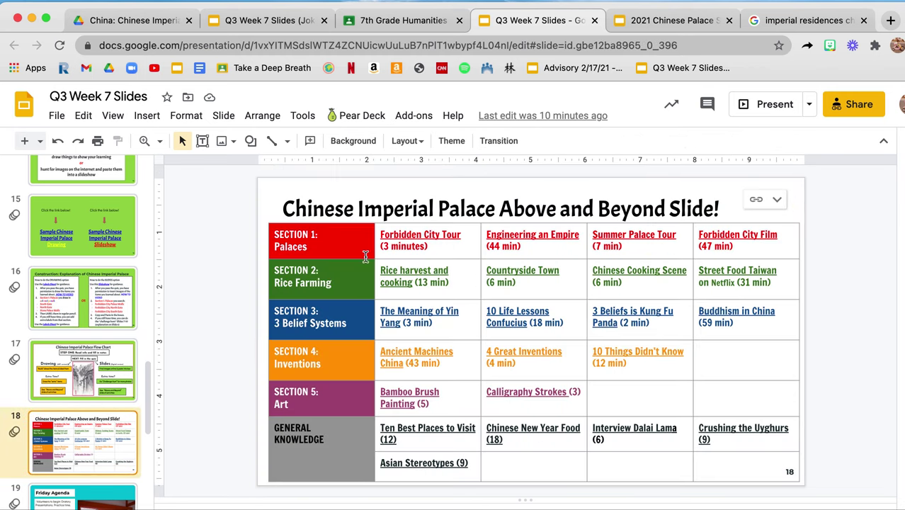
Step: Preview the Forbidden City Tour, Engineering an Empire, Summer Palace Tour and Forbidden City Film links
left_click(434, 235)
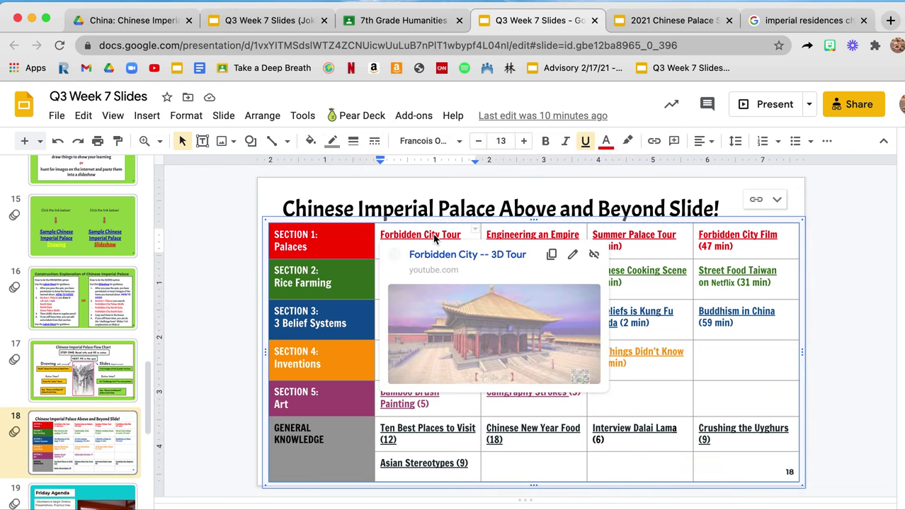
left_click(546, 235)
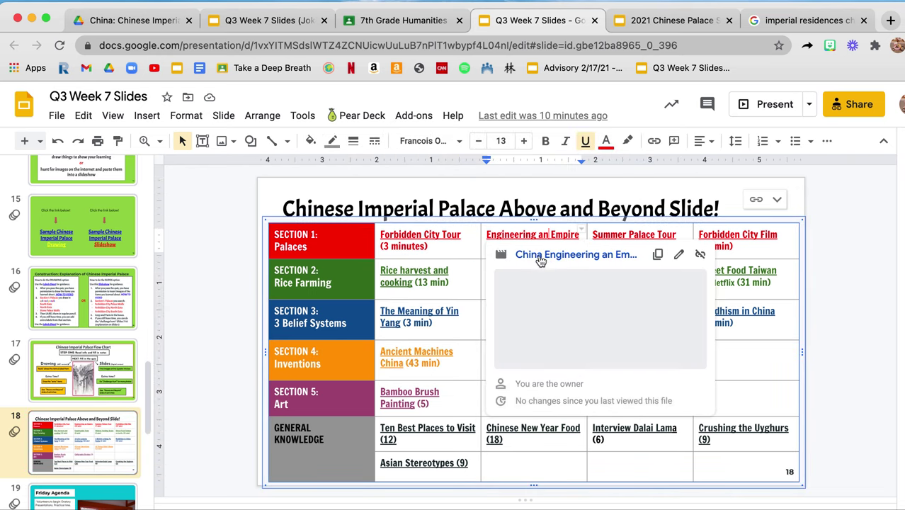
left_click(631, 231)
left_click(735, 235)
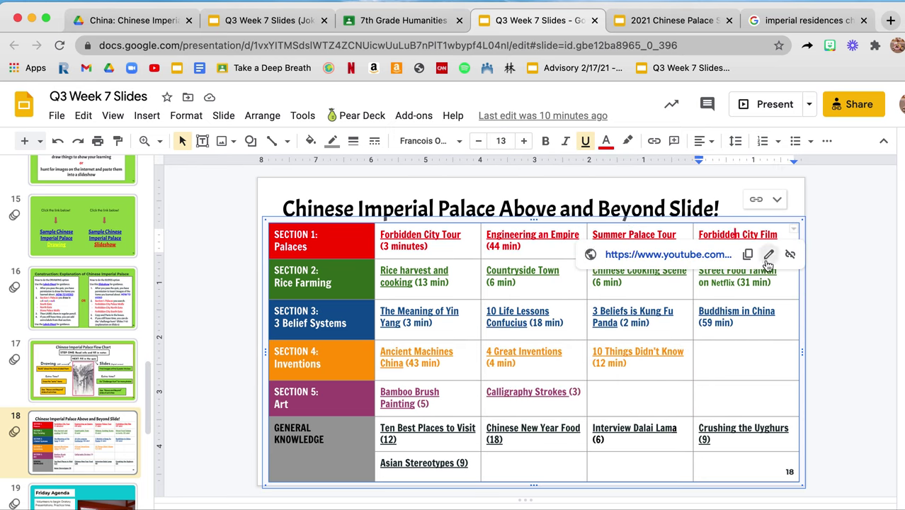
key("Escape")
key("Escape")
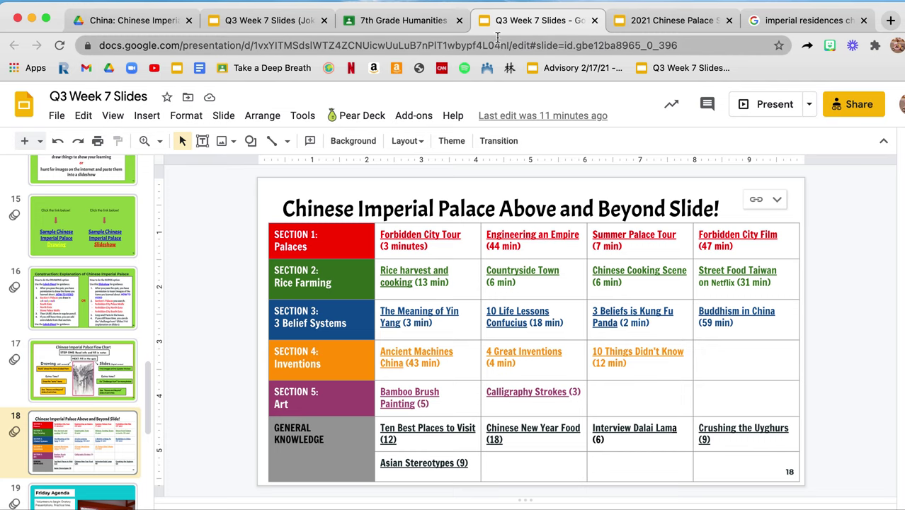
Step: Back in the 2021 Chinese Palace slideshow, view the finished slide 1 PALACES
left_click(642, 23)
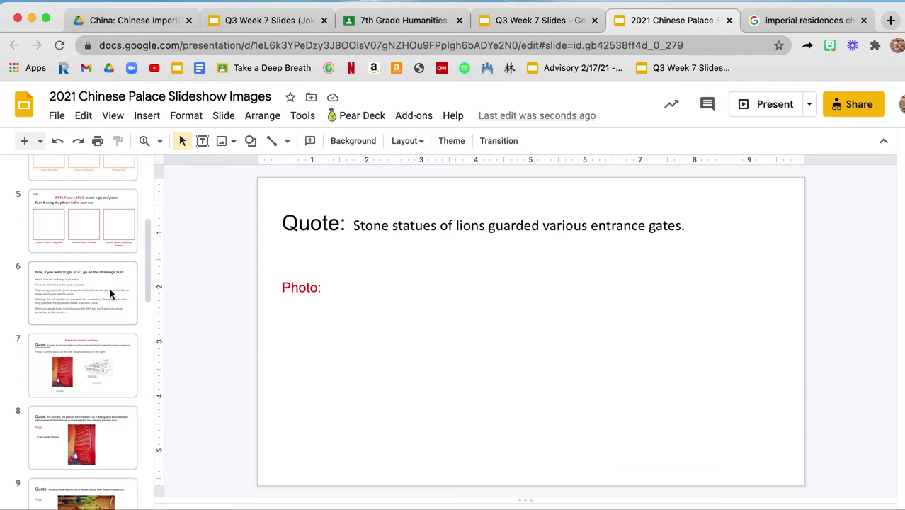
scroll(108, 291, "up", 2)
scroll(108, 291, "up", 3)
left_click(99, 225)
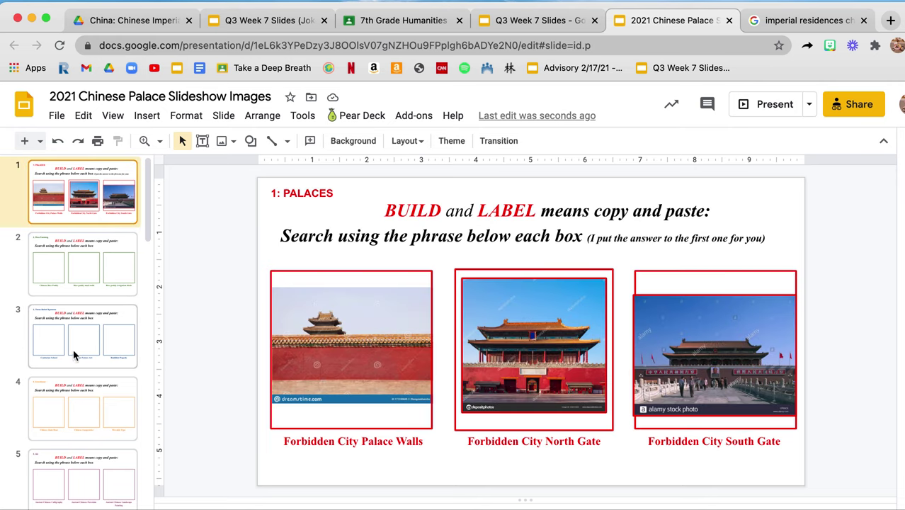
Step: View slide 6 with the challenge hunt instructions and slide 7, the Section 1 Palaces sample
scroll(73, 349, "down", 1)
scroll(73, 349, "down", 1)
scroll(72, 348, "down", 1)
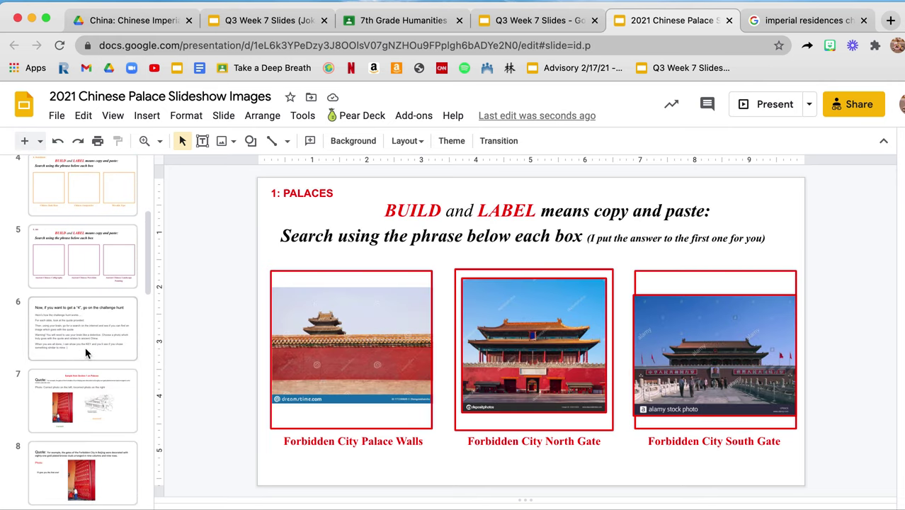
left_click(85, 347)
left_click(121, 397)
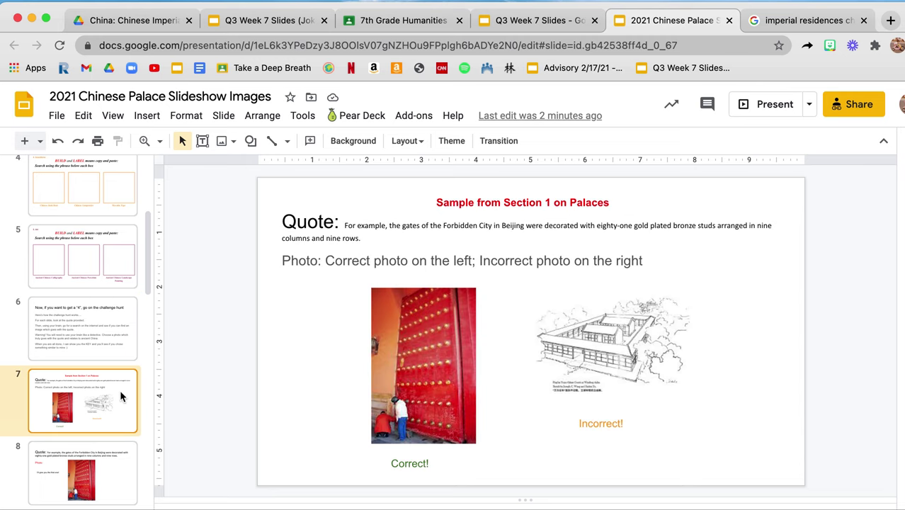